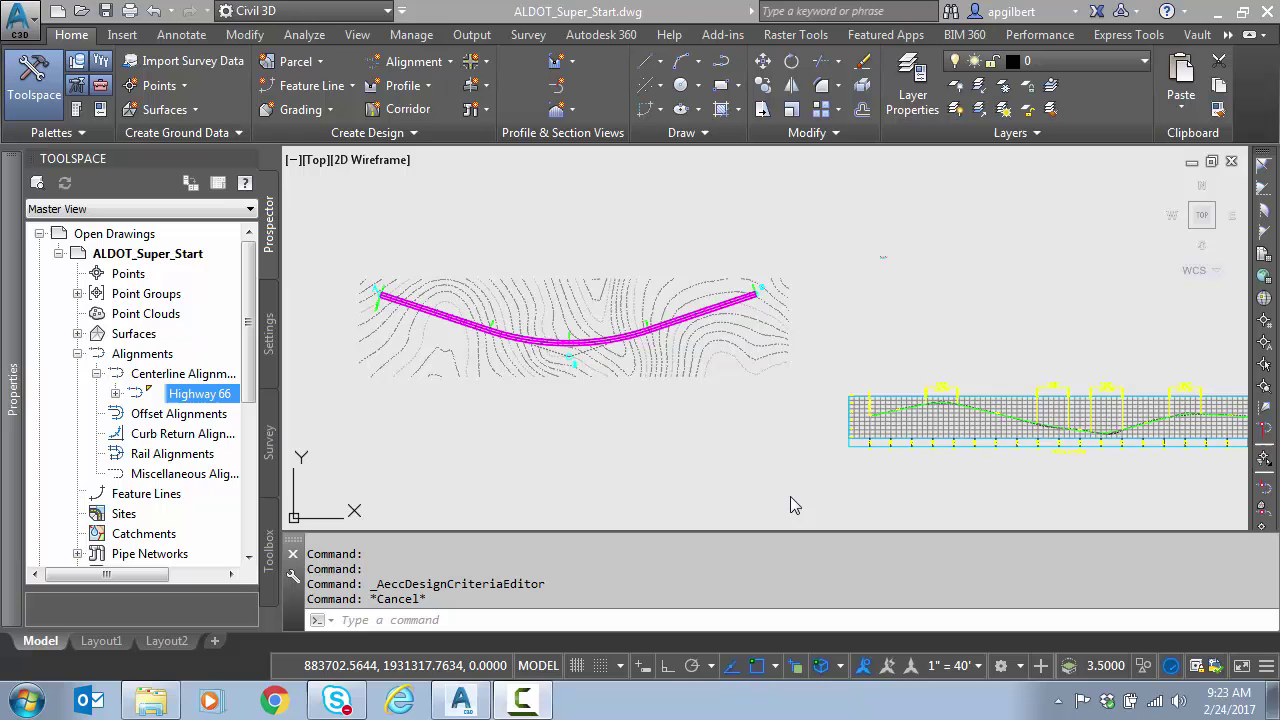
Start a superelevation calculation on Highway 66 with the outside shoulders not calculated
click(565, 343)
click(636, 430)
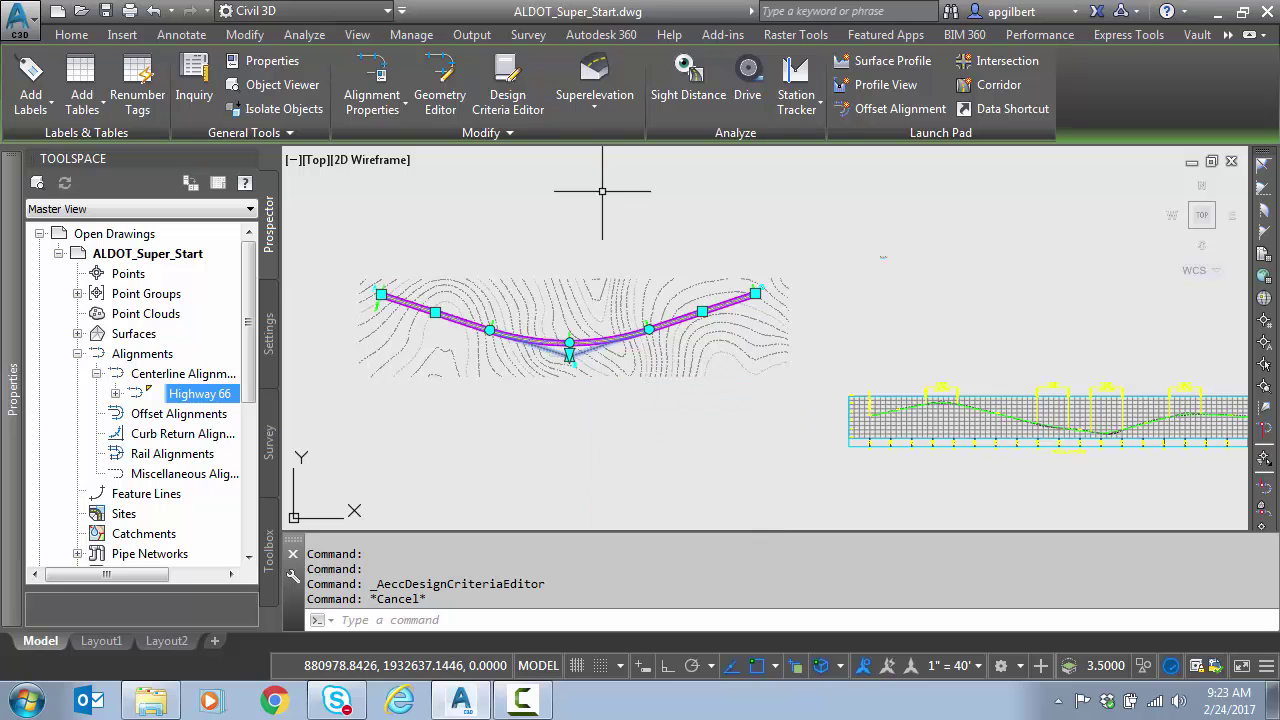
click(603, 112)
click(613, 143)
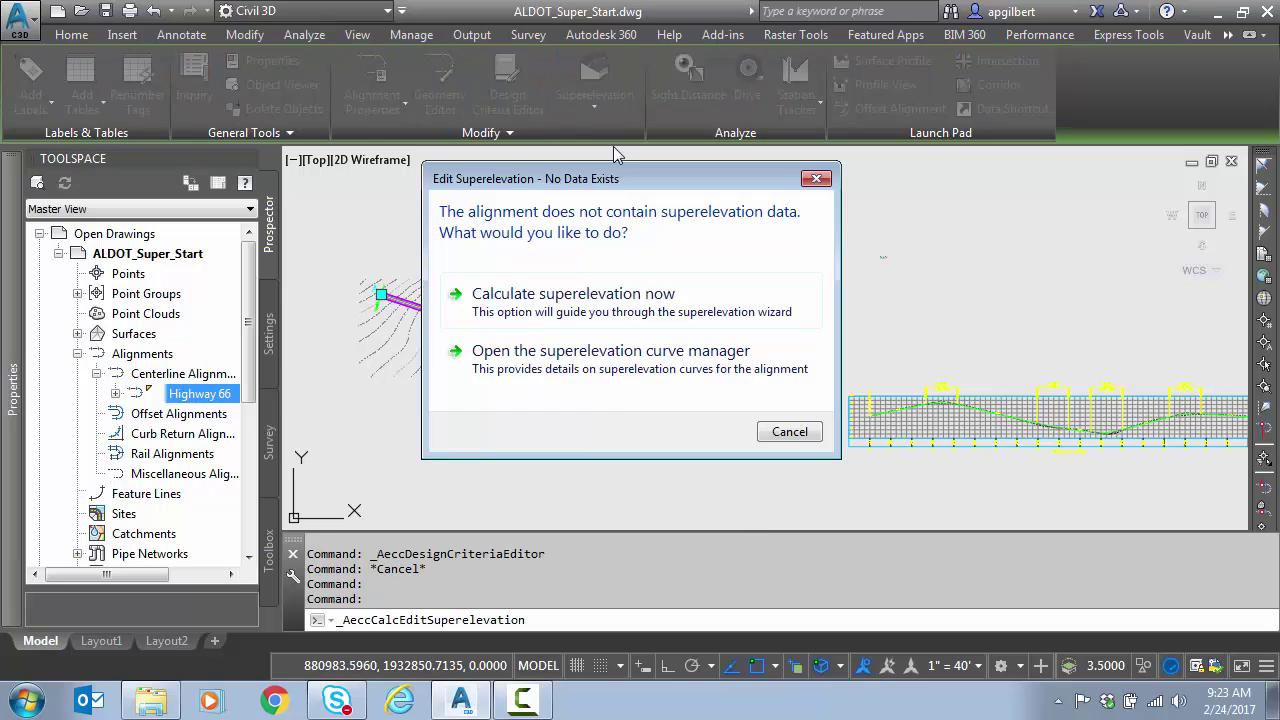
click(595, 282)
click(498, 502)
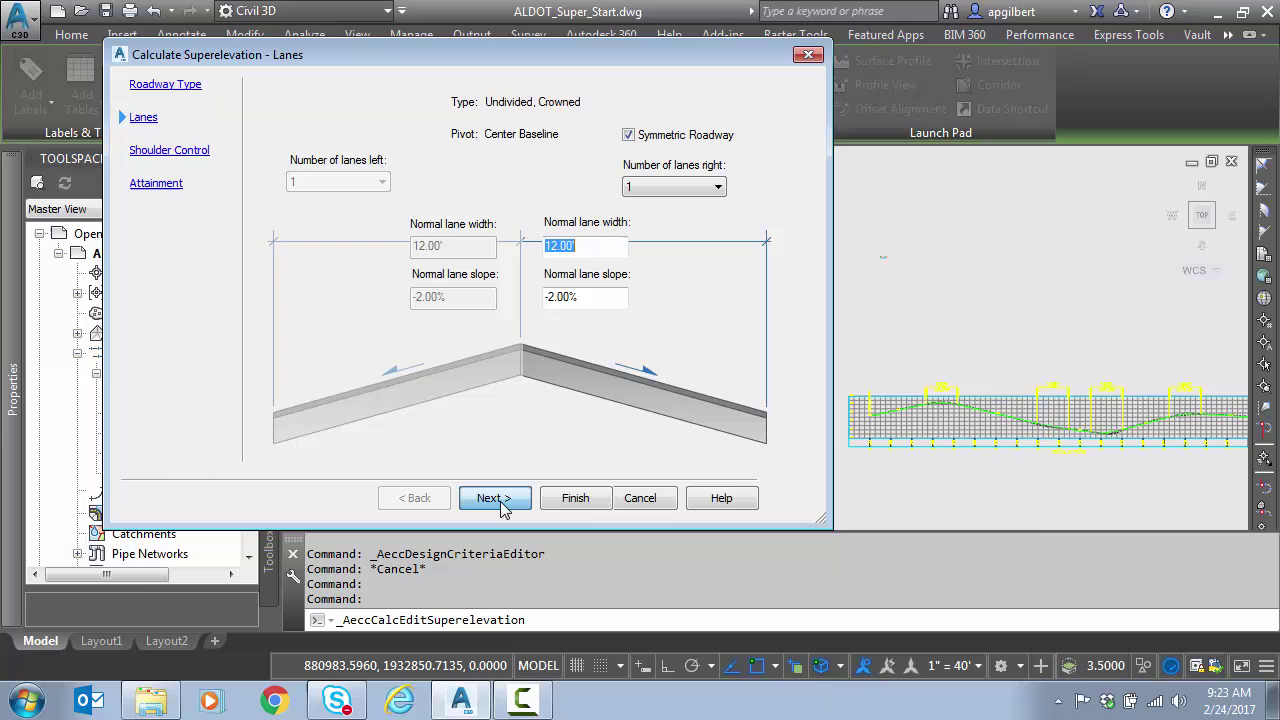
click(495, 498)
click(545, 120)
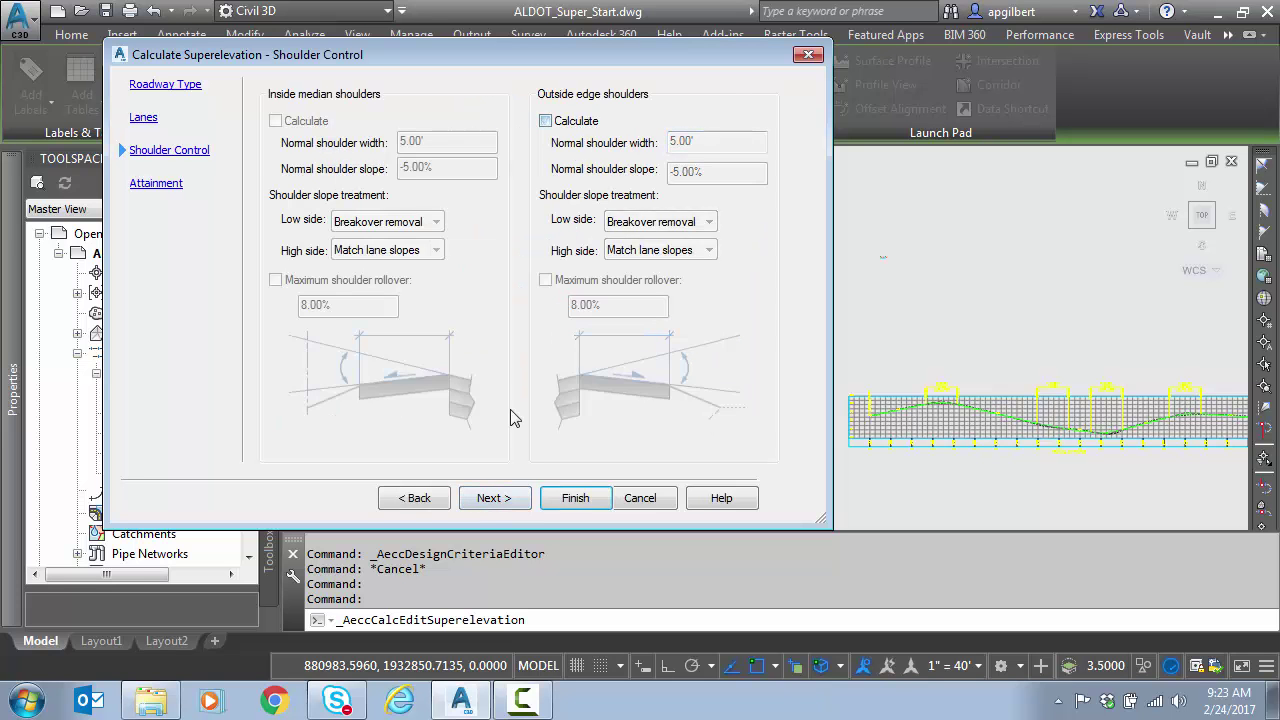
click(507, 499)
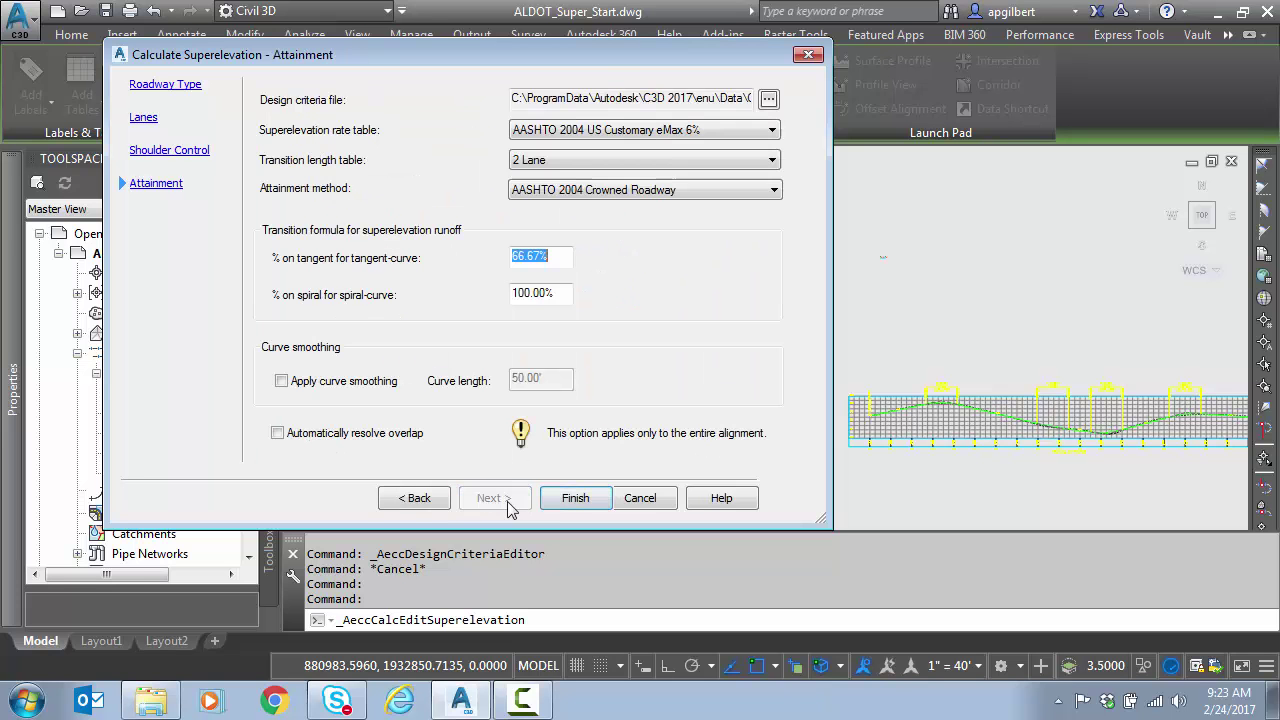
Load the AASHTO2004_Alan.xml criteria and set tangent-curve runoff on tangent to 80%
click(768, 100)
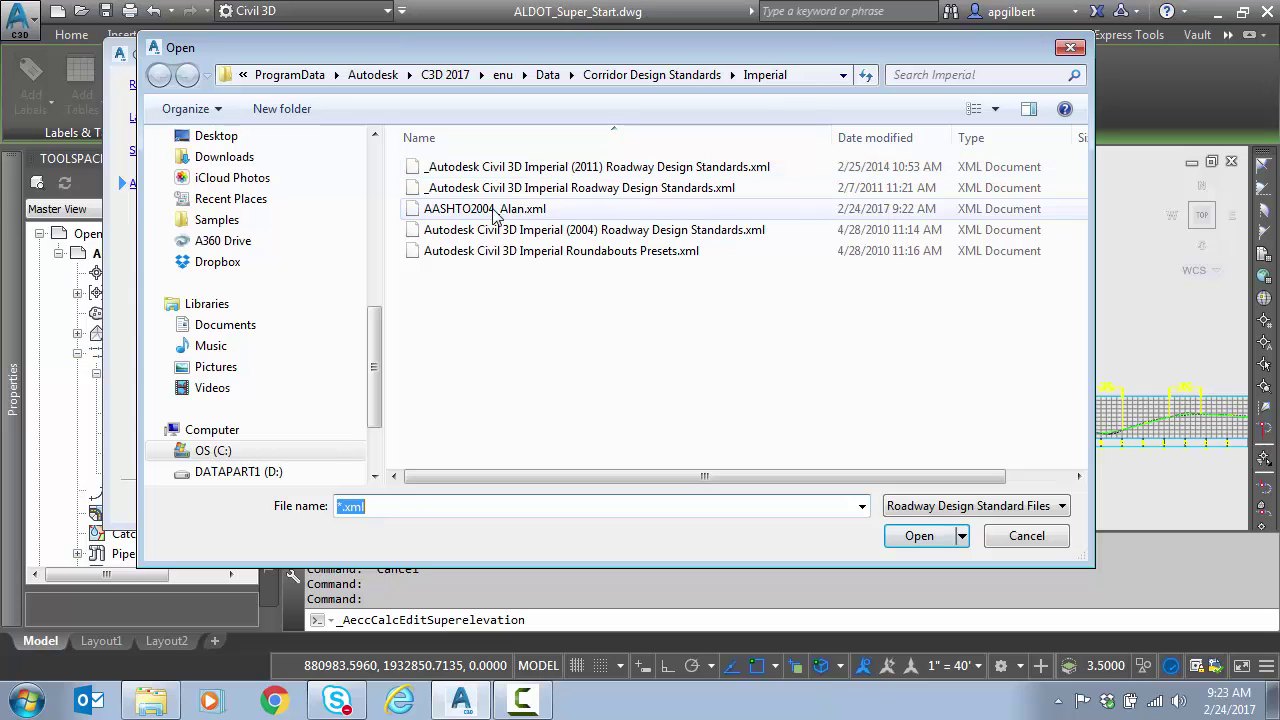
double_click(493, 212)
drag(565, 257, 296, 263)
text(8)
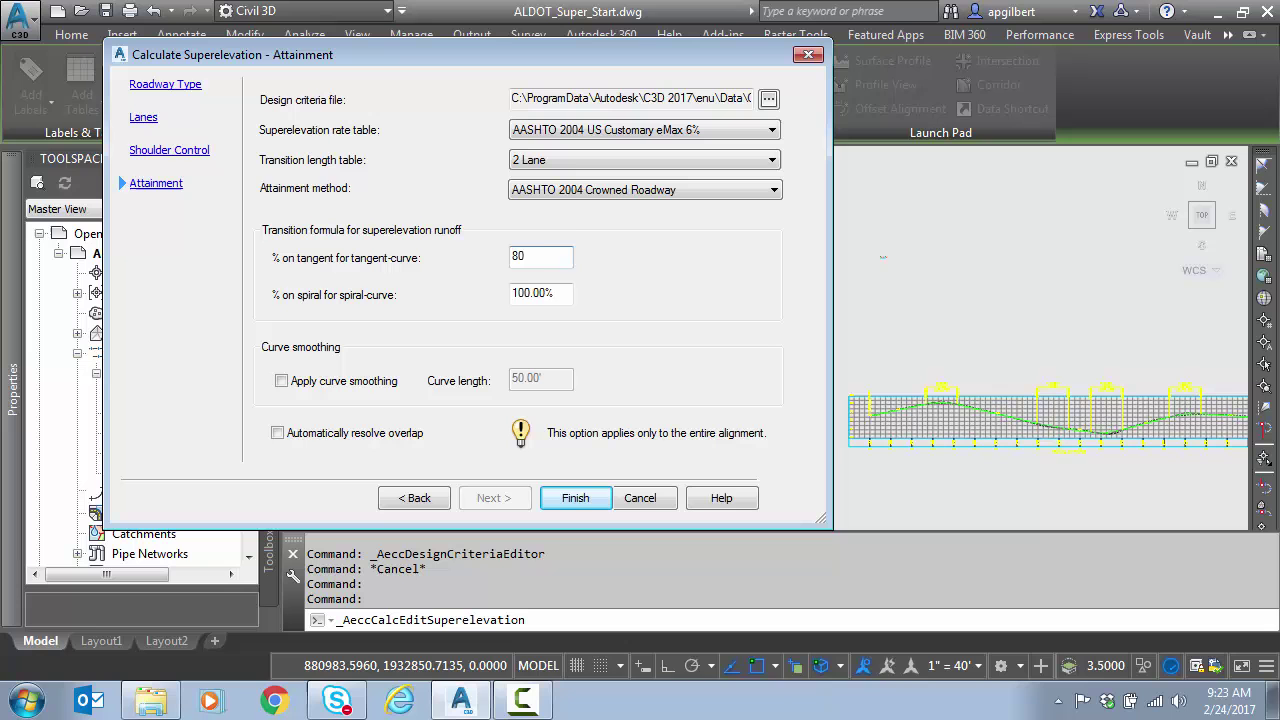
text(0)
key(Tab)
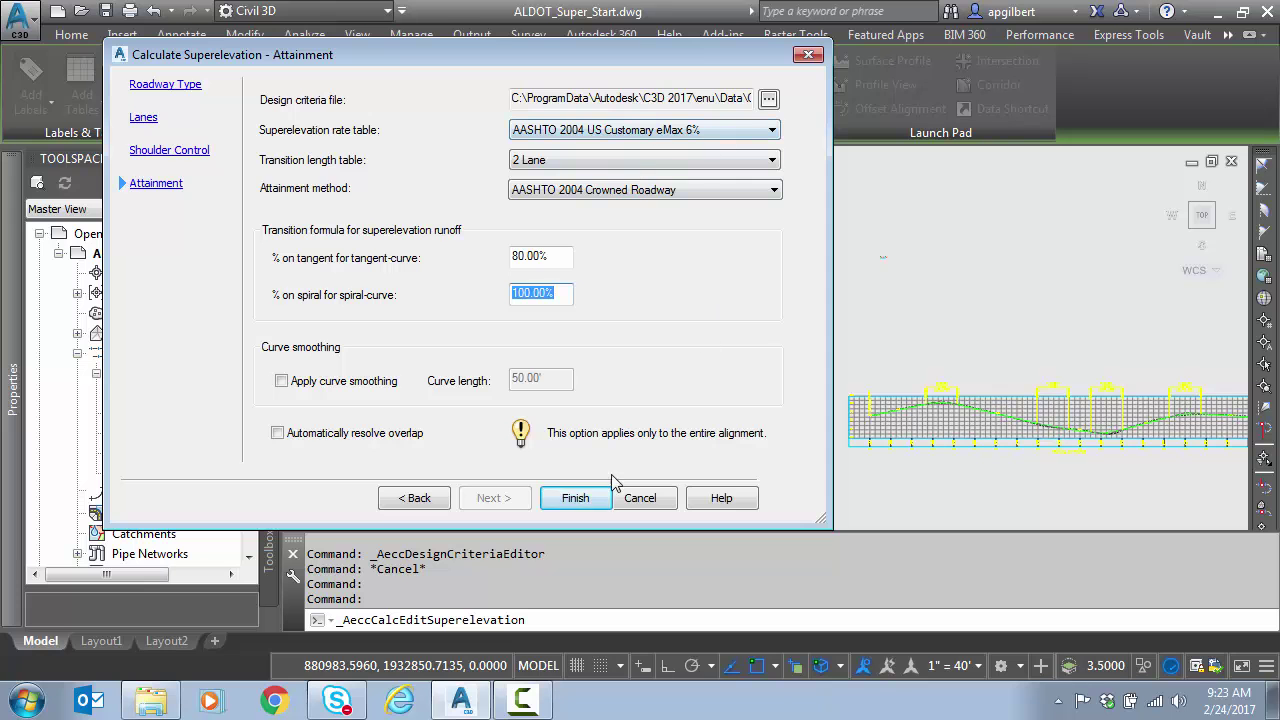
Finish the calculation and inspect Curve.1's 134.00' runoff length, leaving it unchanged
click(578, 499)
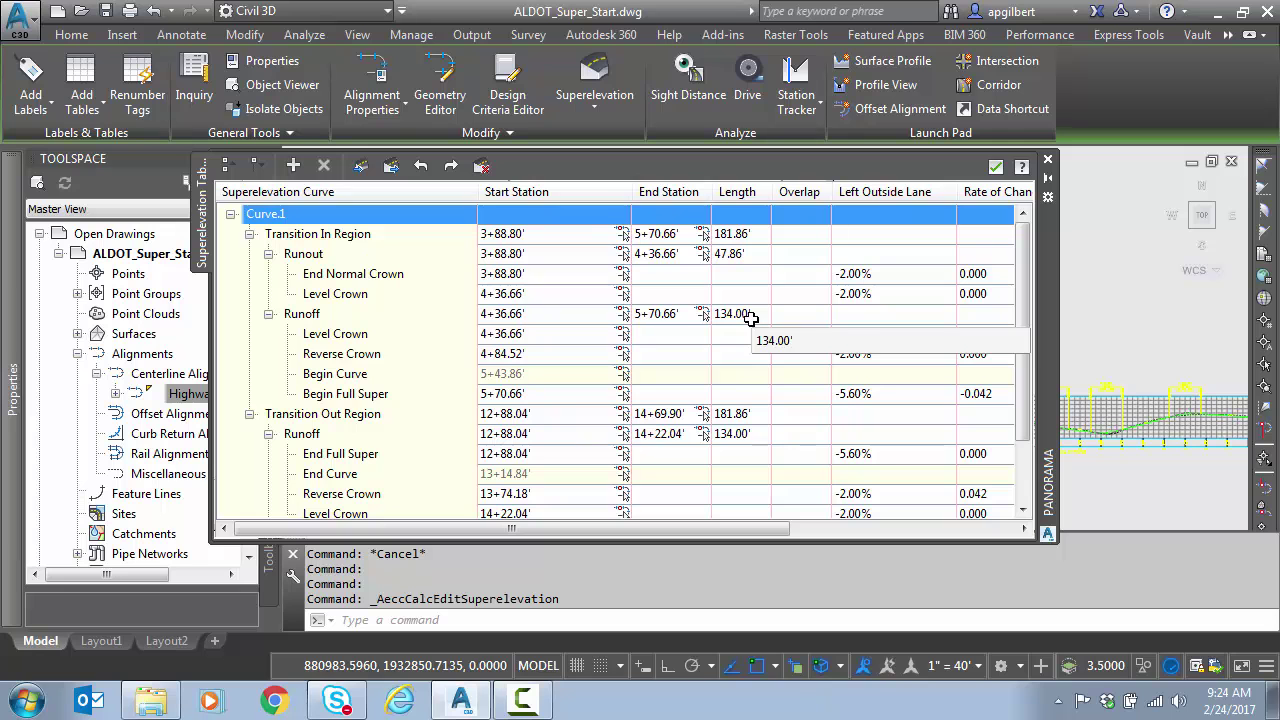
double_click(750, 316)
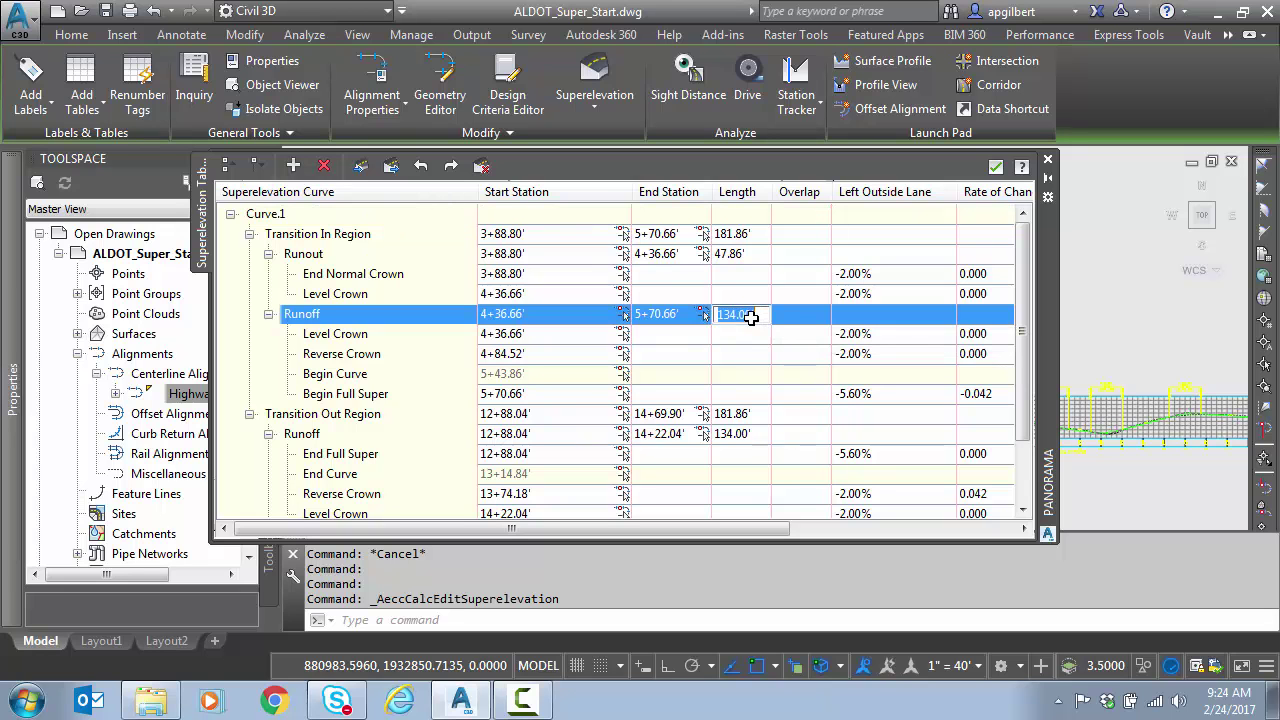
click(744, 336)
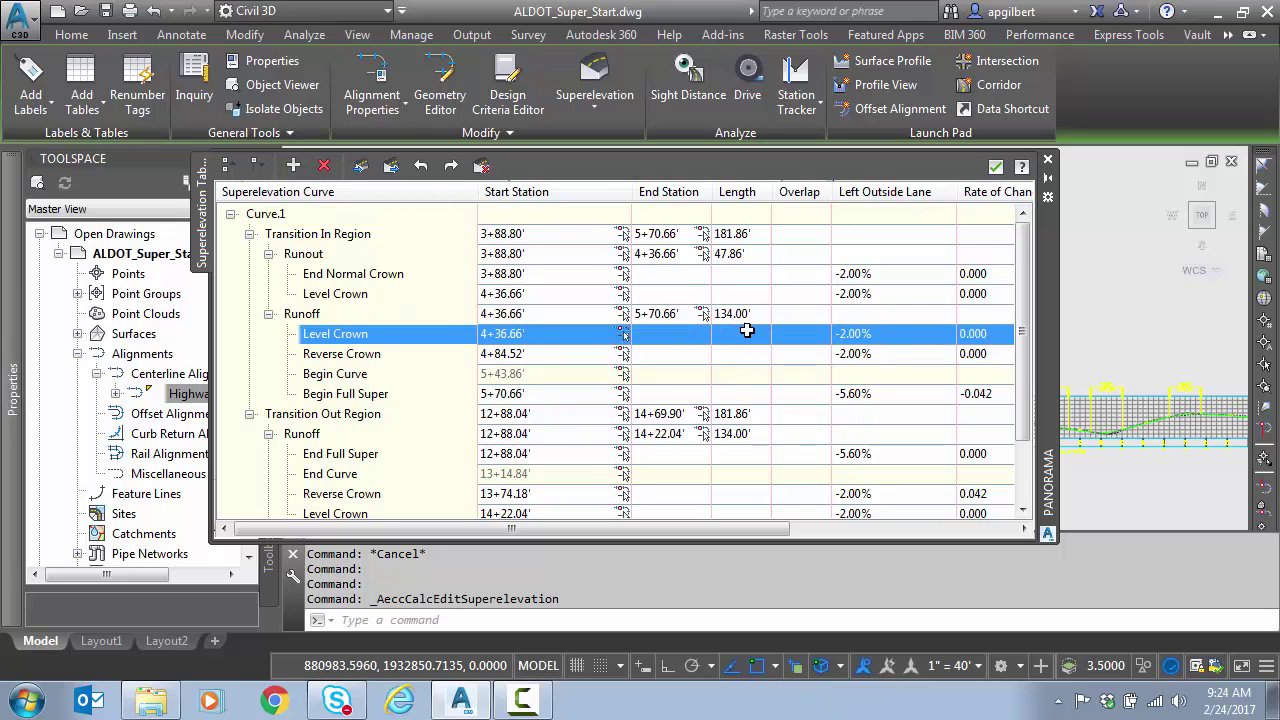
click(320, 317)
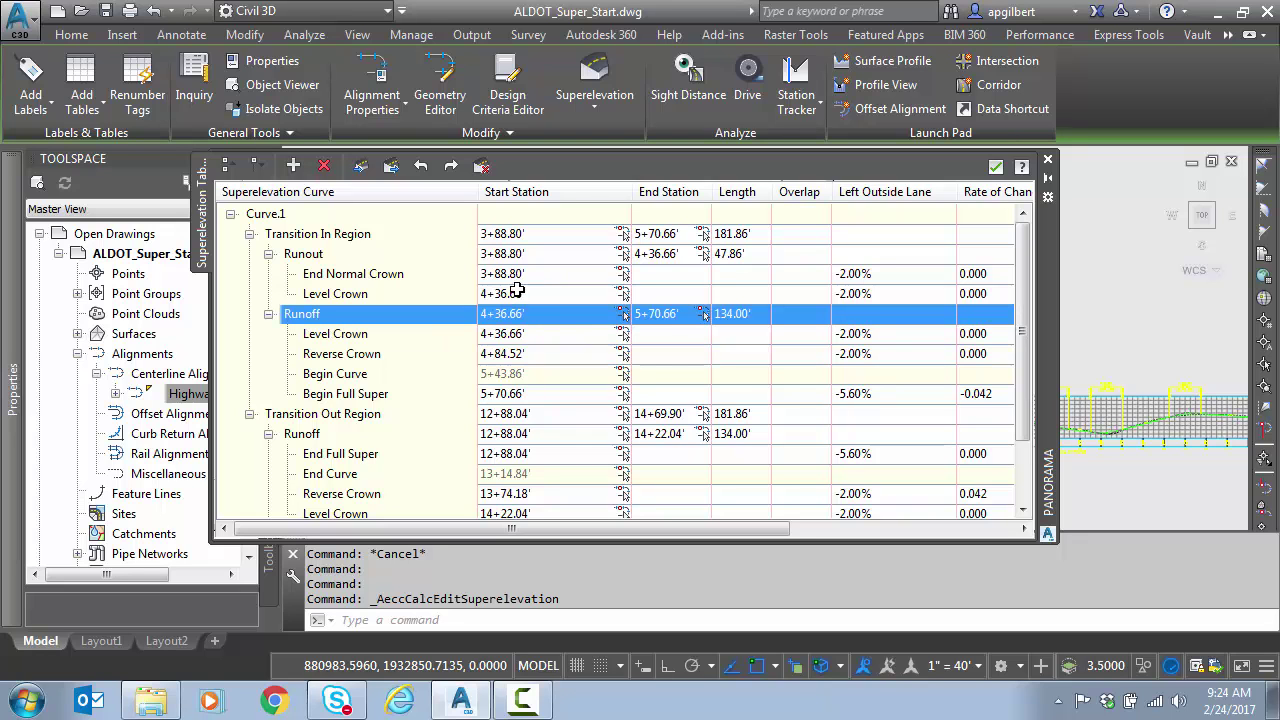
click(733, 315)
key(Escape)
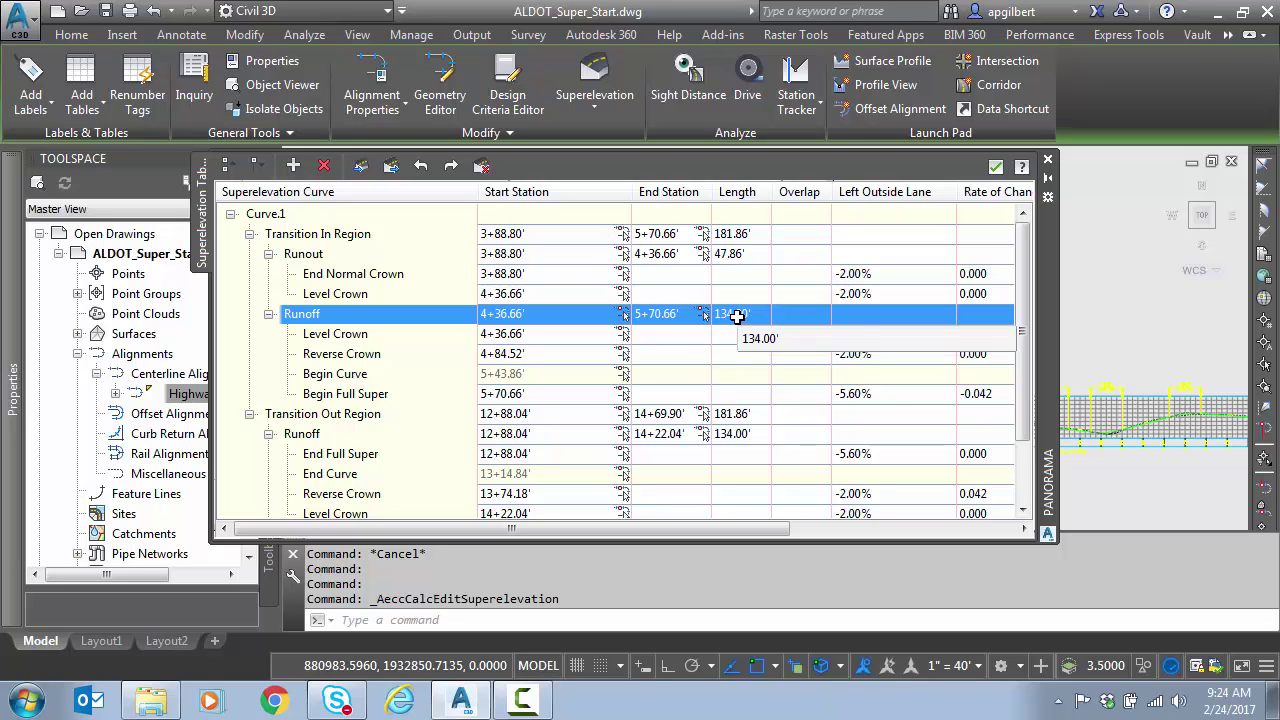
Inspect the -5.60% Begin Full Super slope, then the Level Crown and Runoff rows
click(884, 394)
click(891, 405)
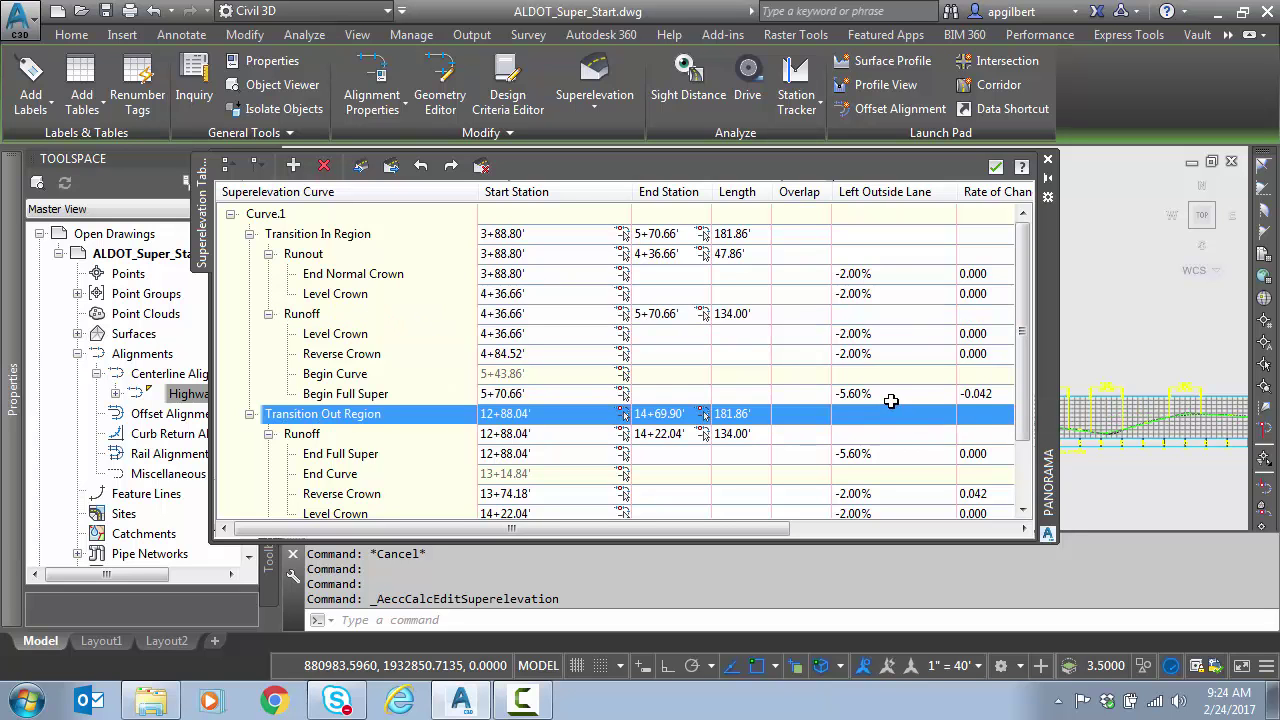
click(889, 397)
click(888, 394)
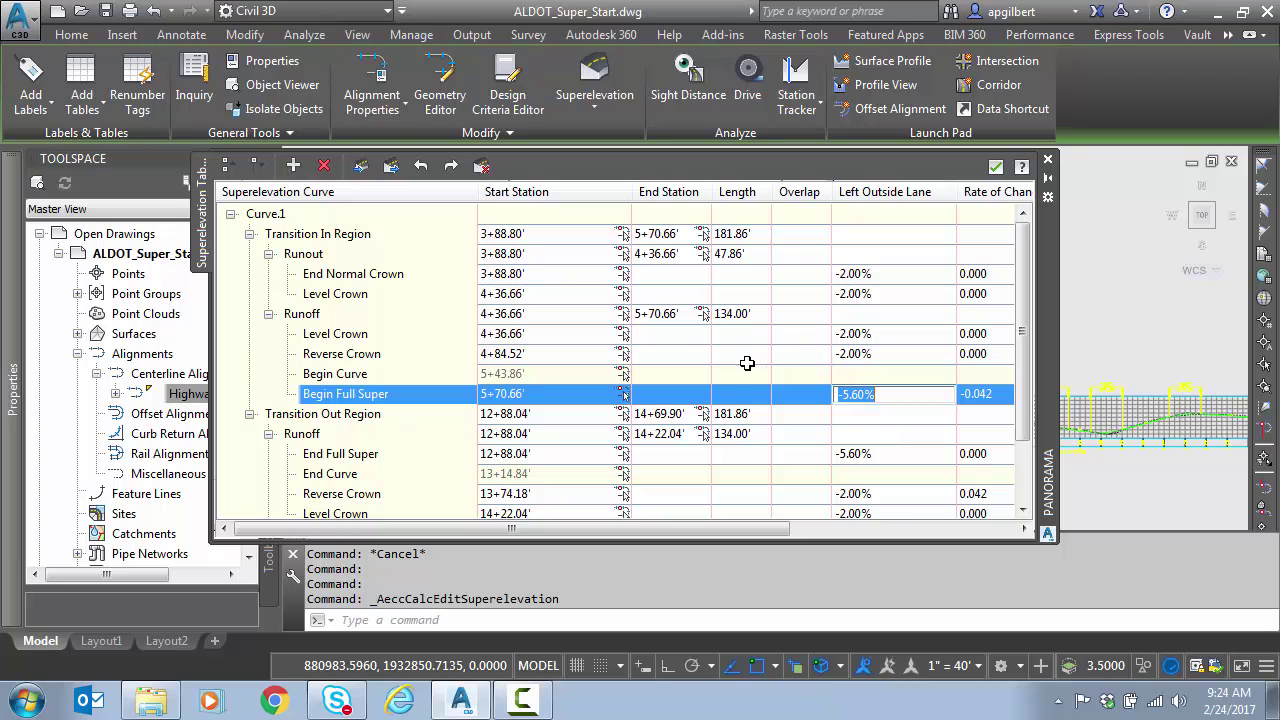
click(666, 339)
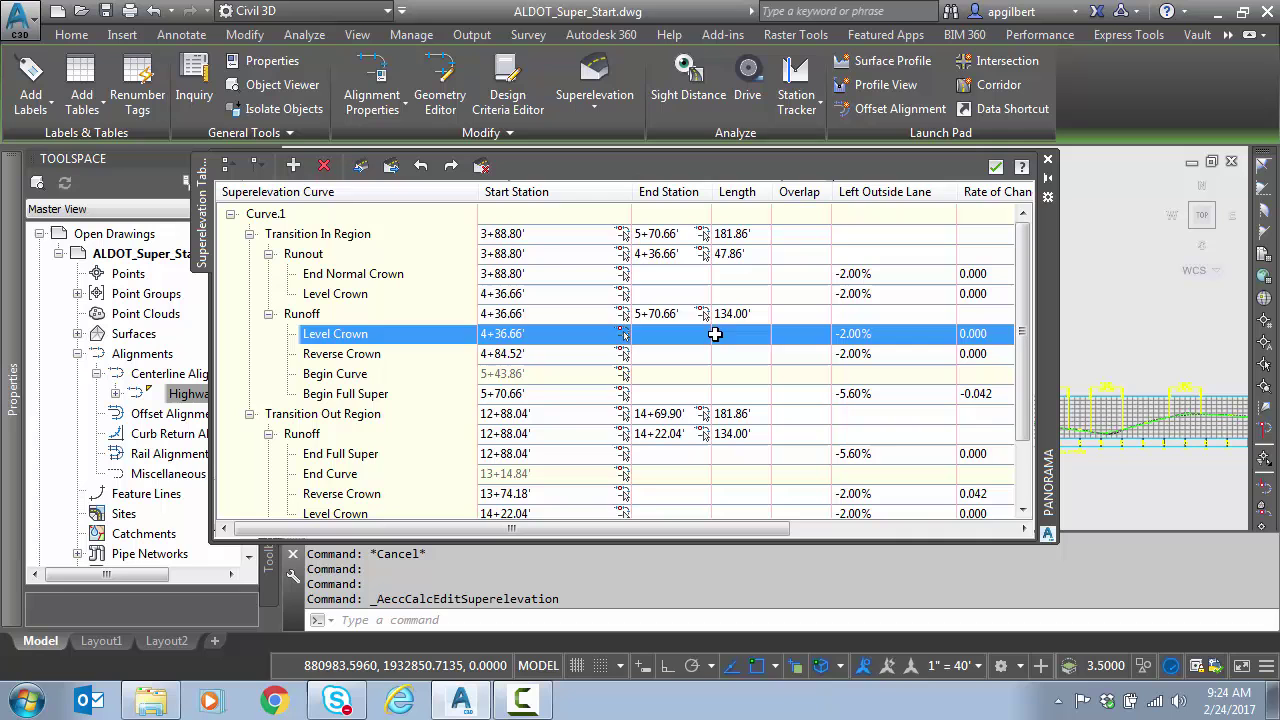
click(737, 317)
click(737, 331)
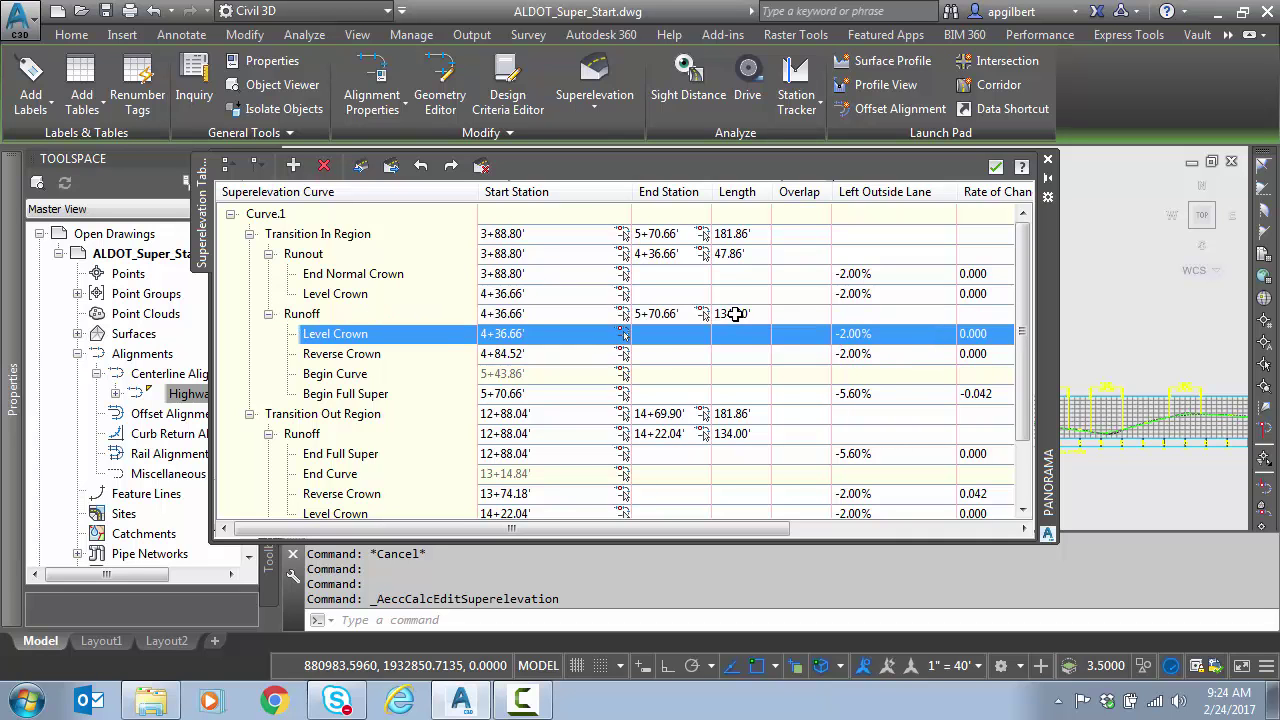
click(320, 316)
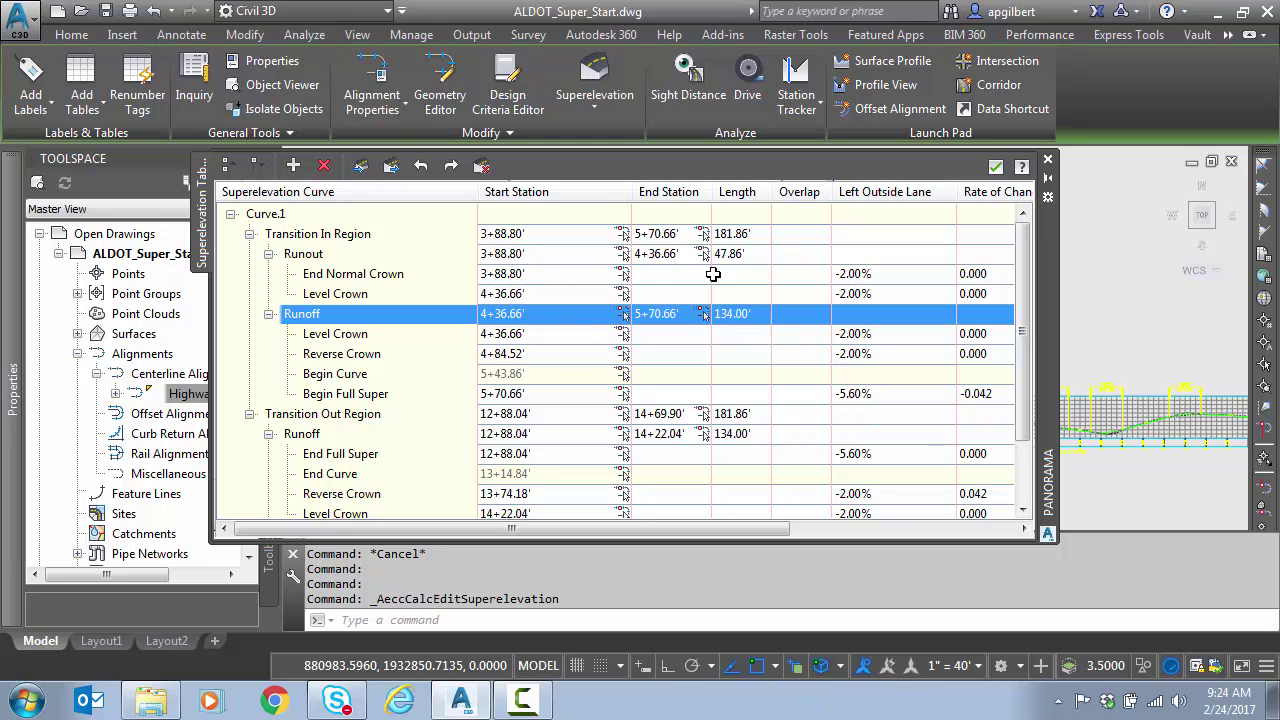
click(745, 233)
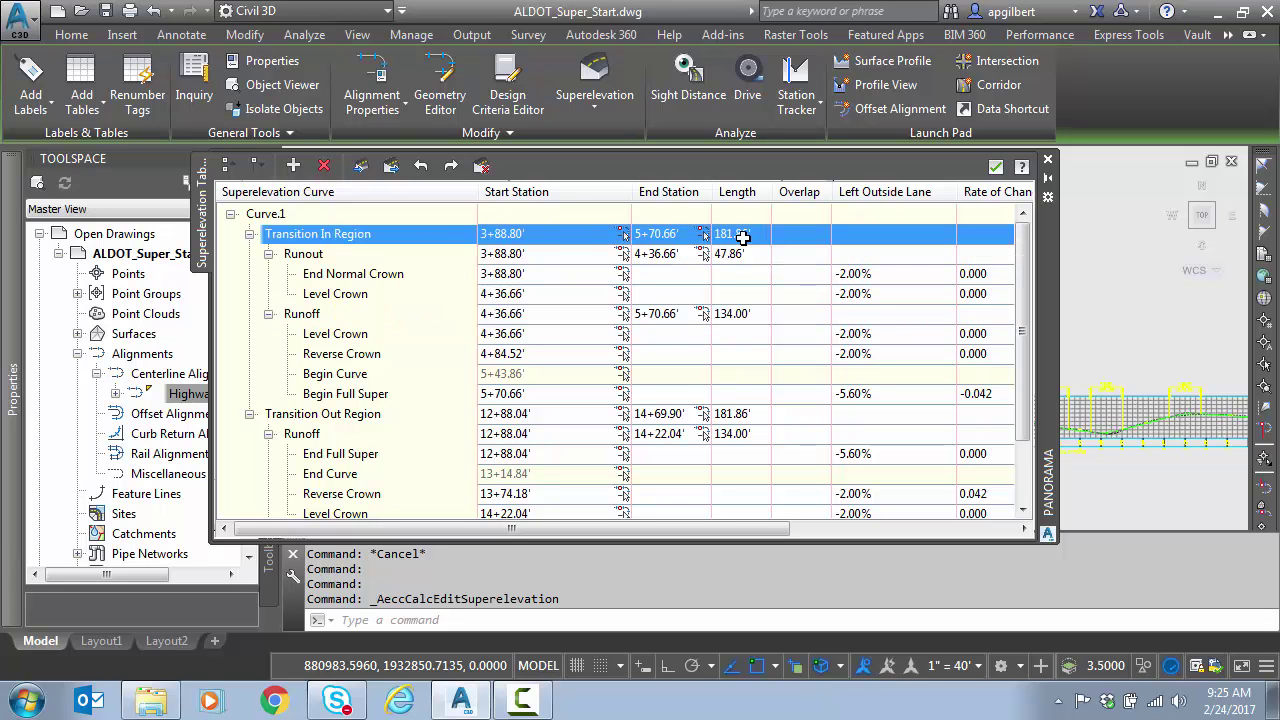
double_click(738, 254)
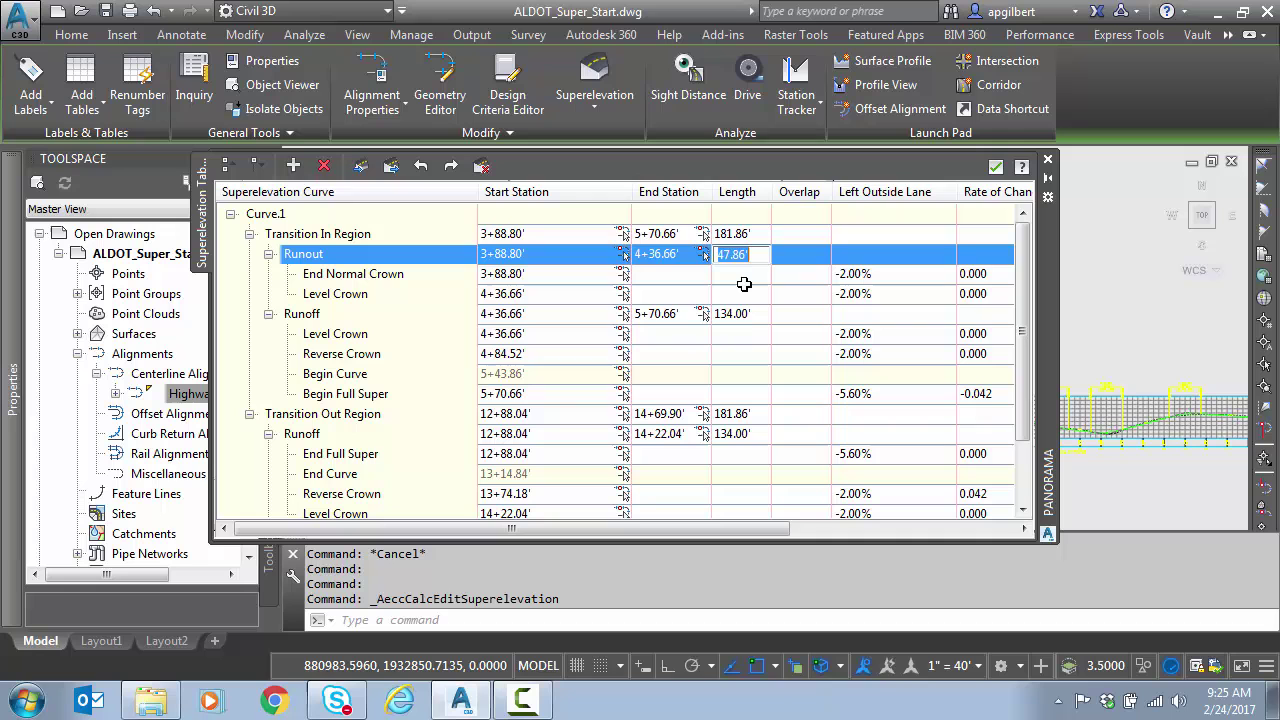
double_click(743, 315)
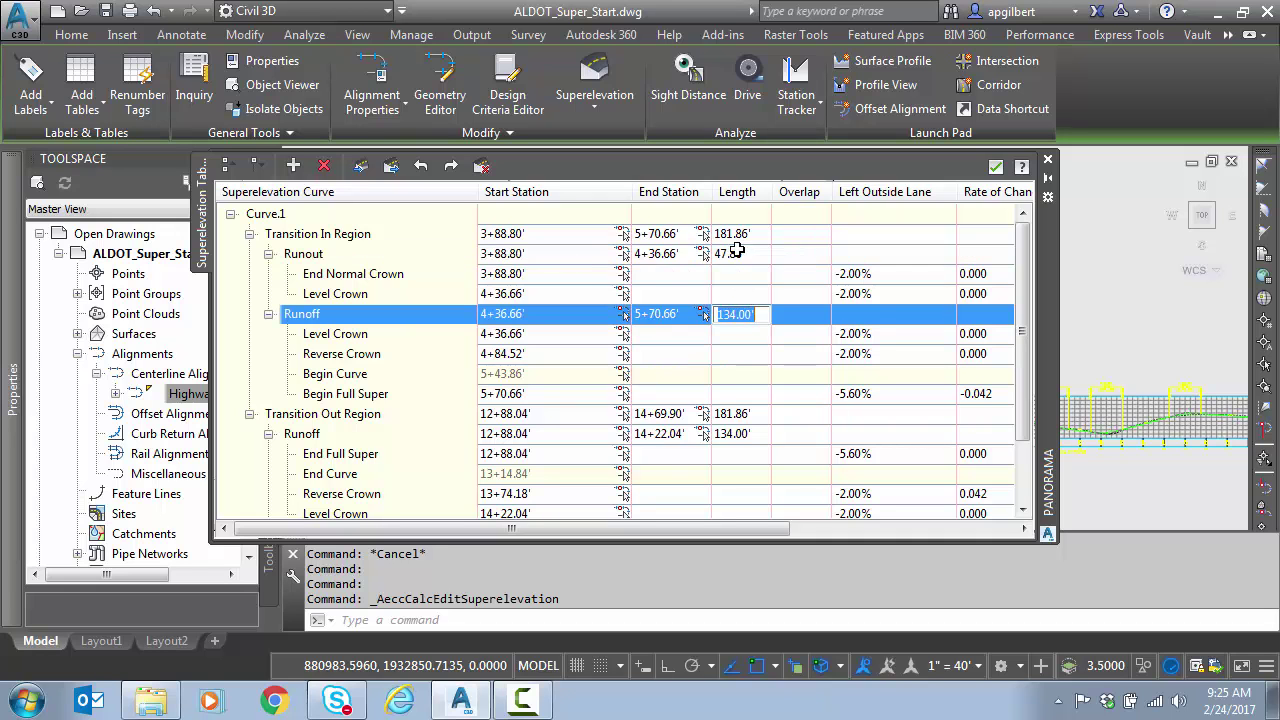
double_click(738, 254)
click(740, 237)
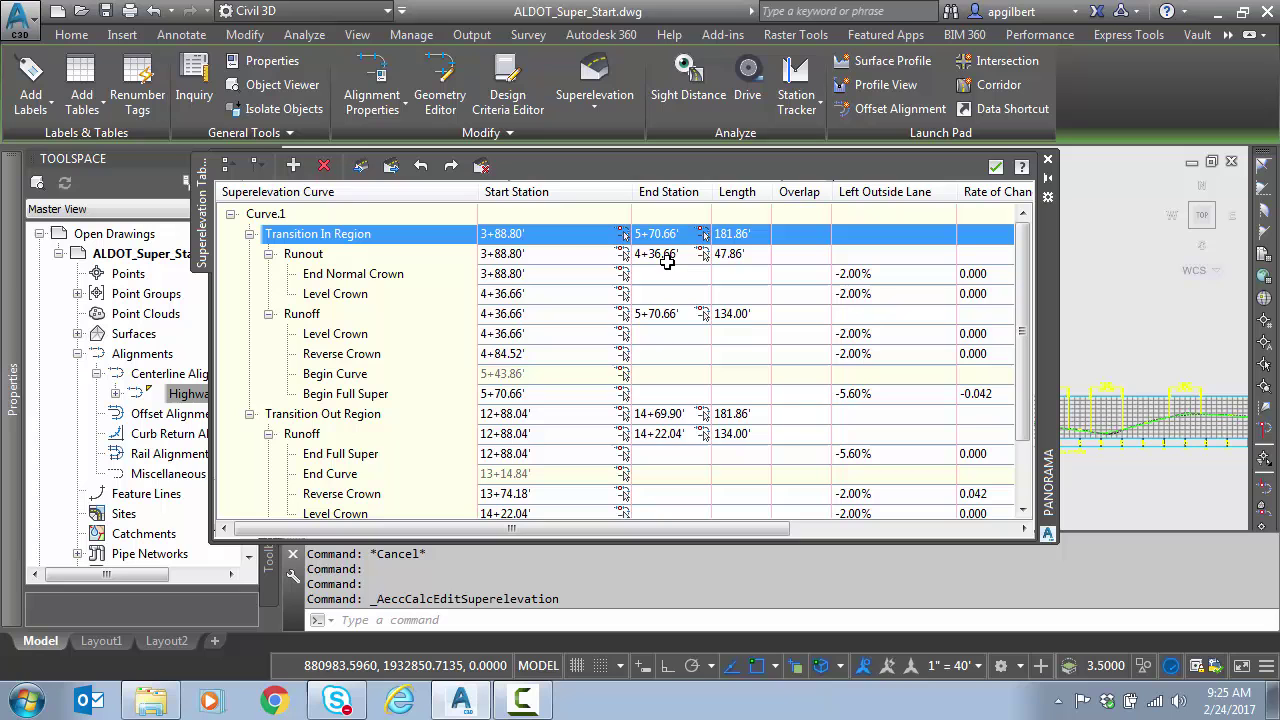
Clear Highway 66's superelevation data, close the table, and edit AASHTO2004_Alan.xml in the Design Criteria Editor
click(481, 167)
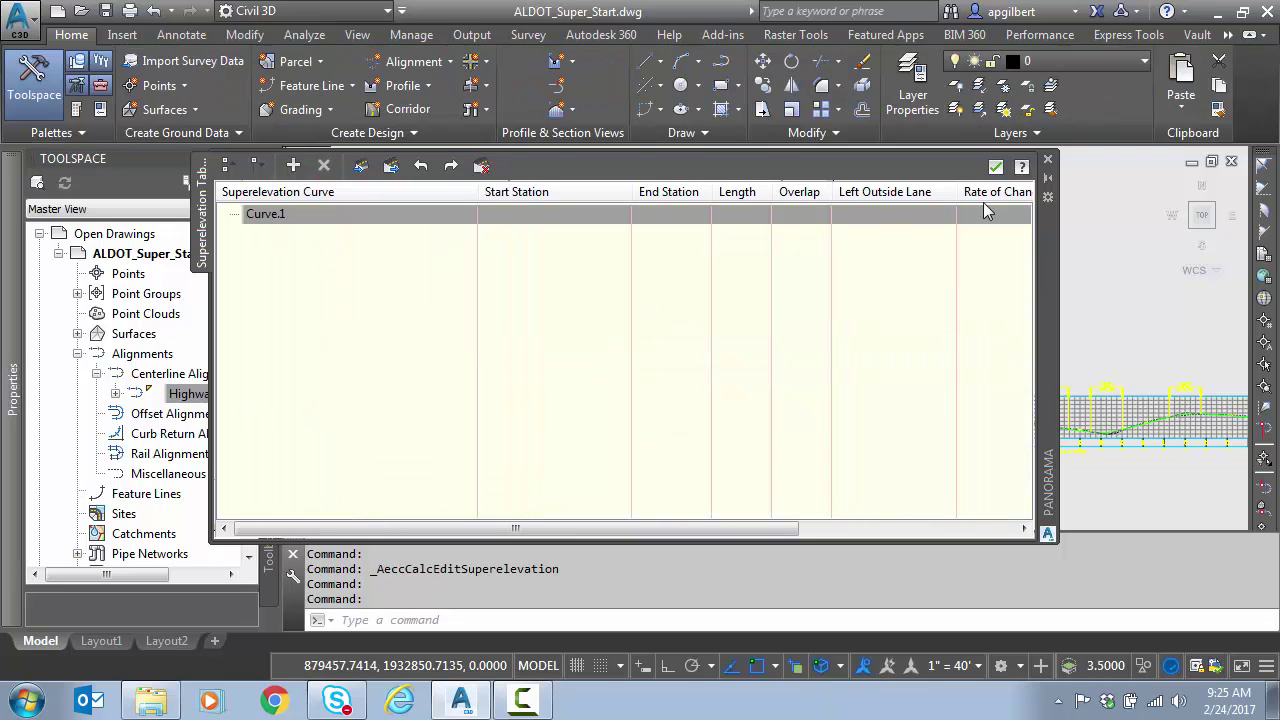
click(996, 167)
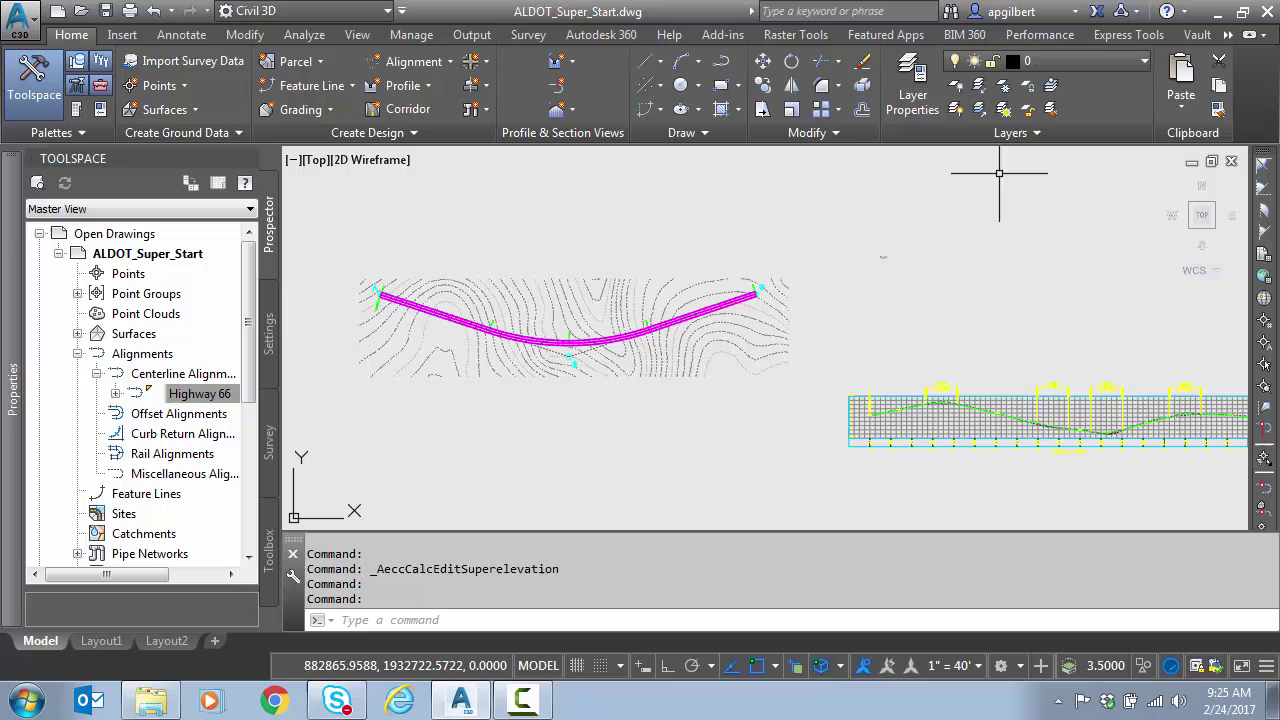
click(559, 352)
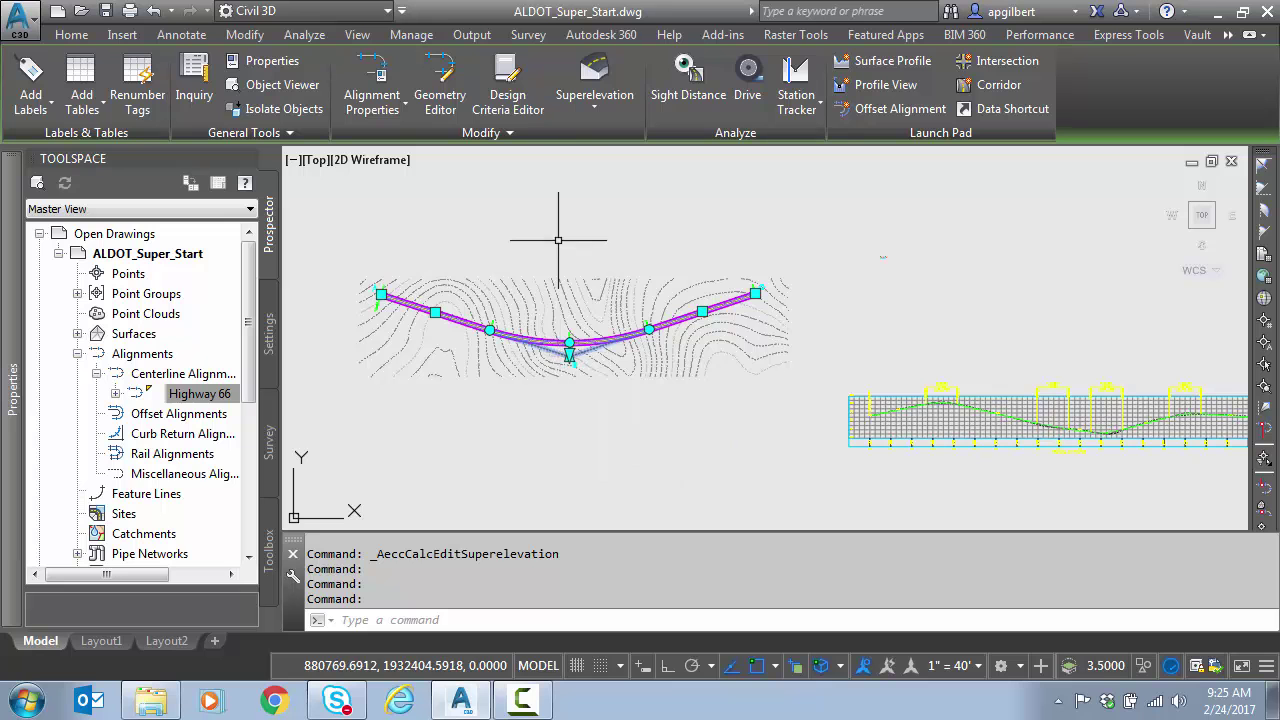
click(508, 90)
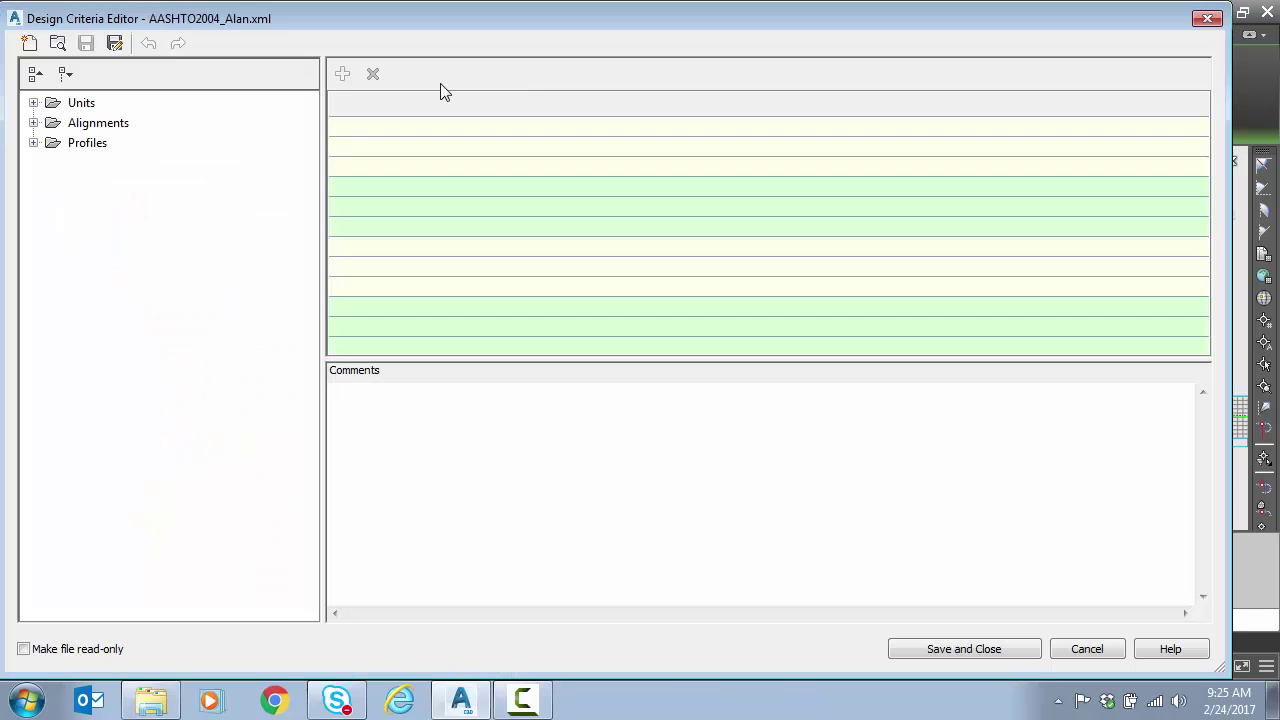
click(33, 123)
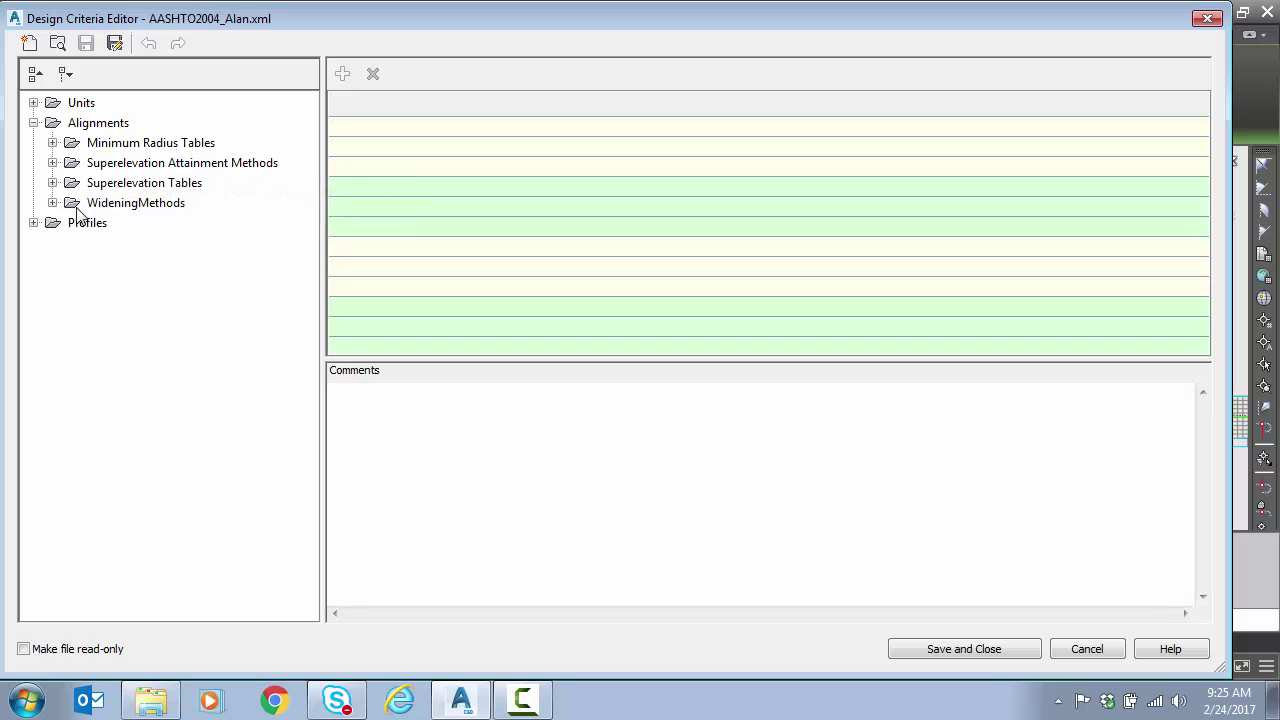
click(52, 183)
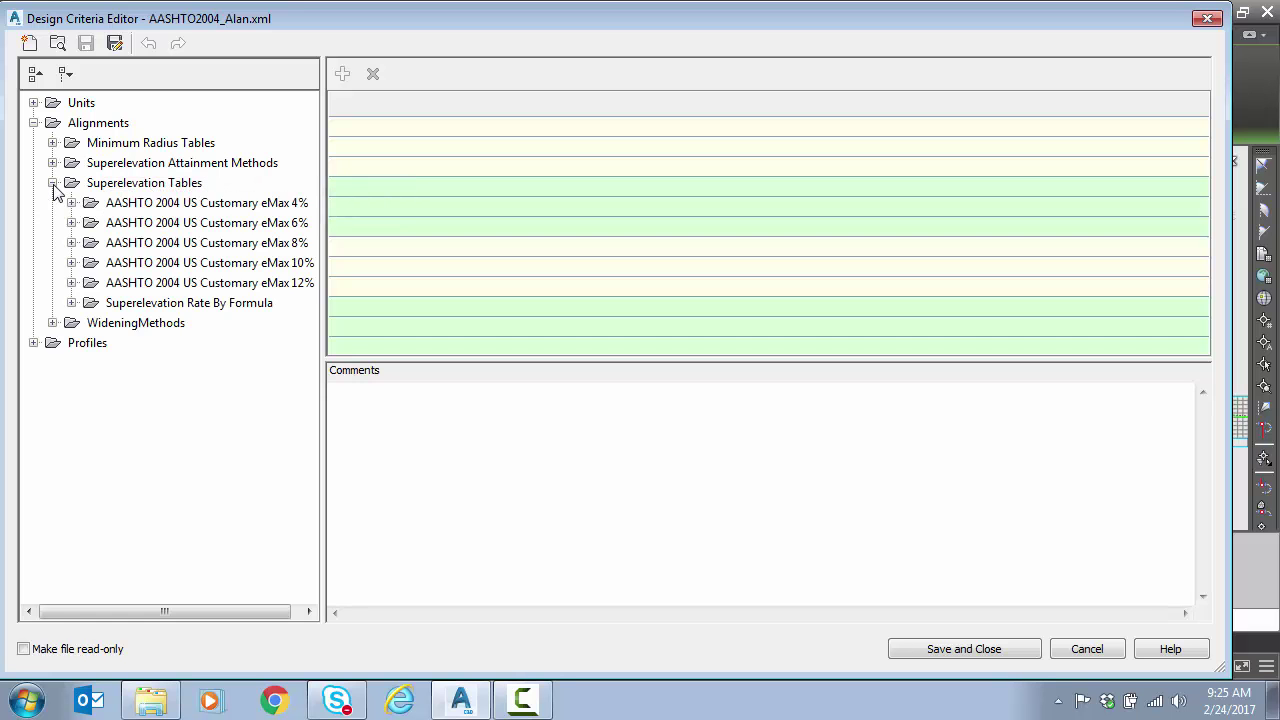
click(72, 303)
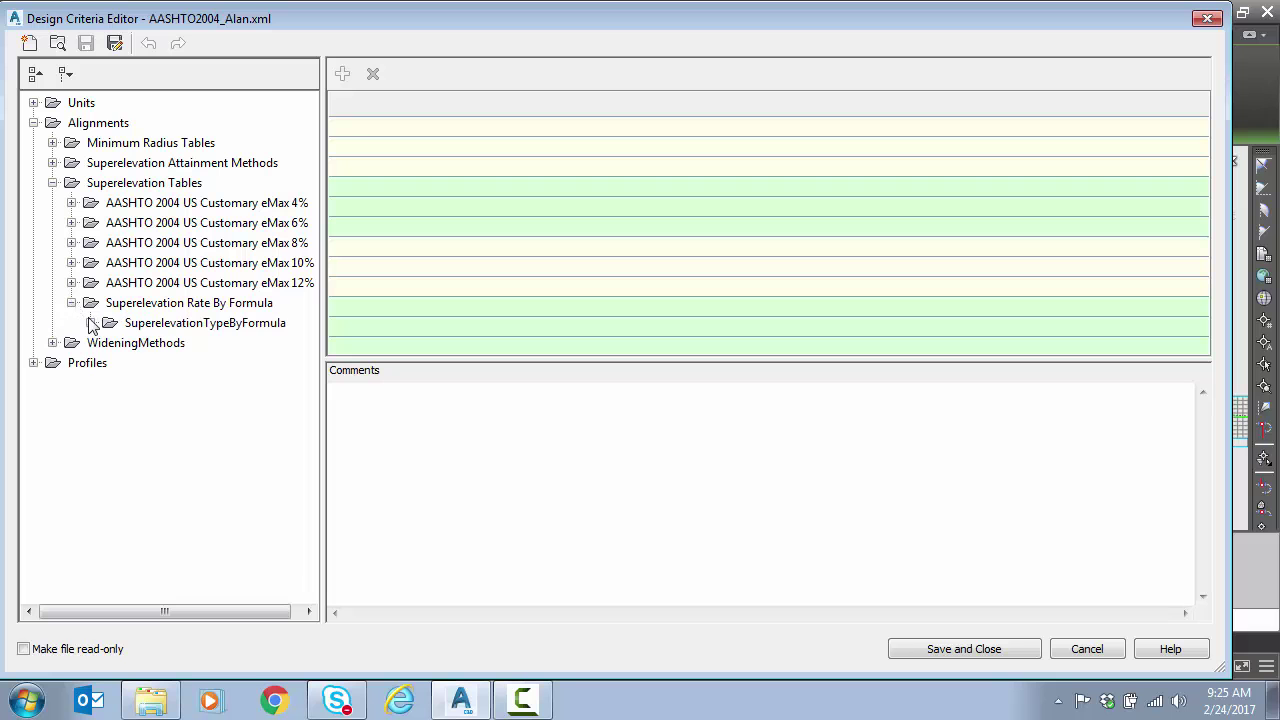
click(90, 323)
click(168, 343)
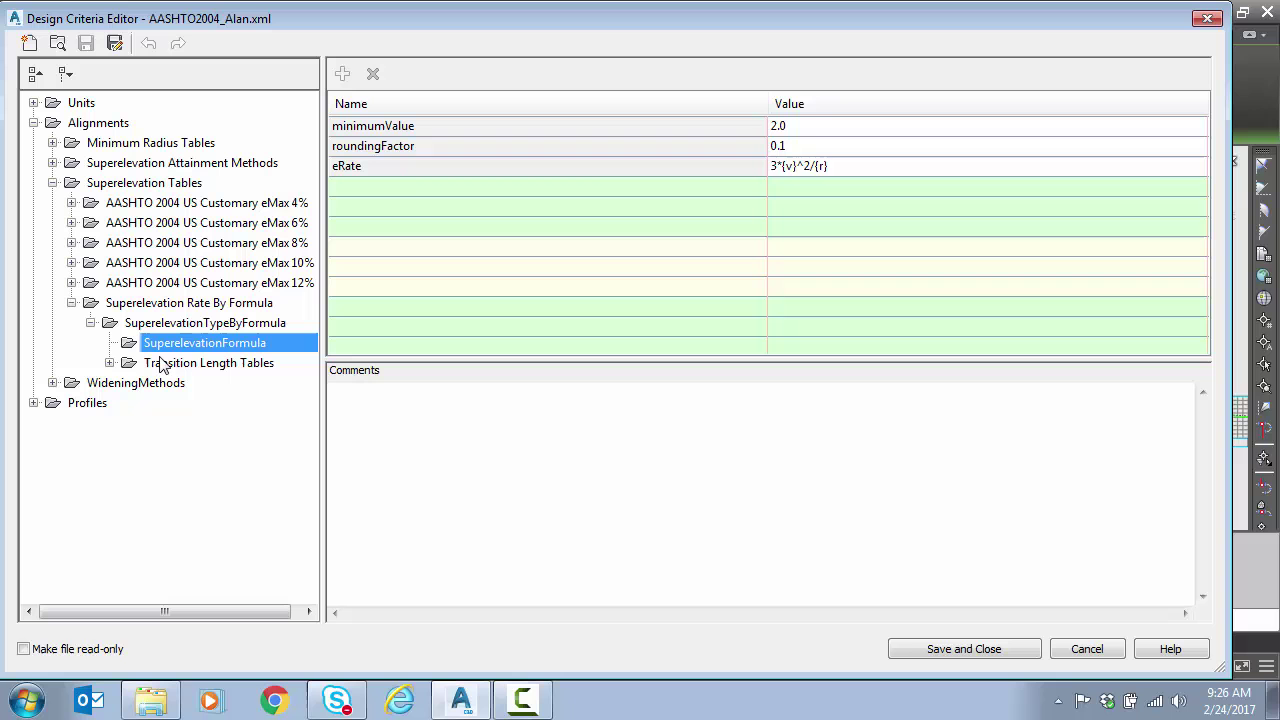
click(814, 167)
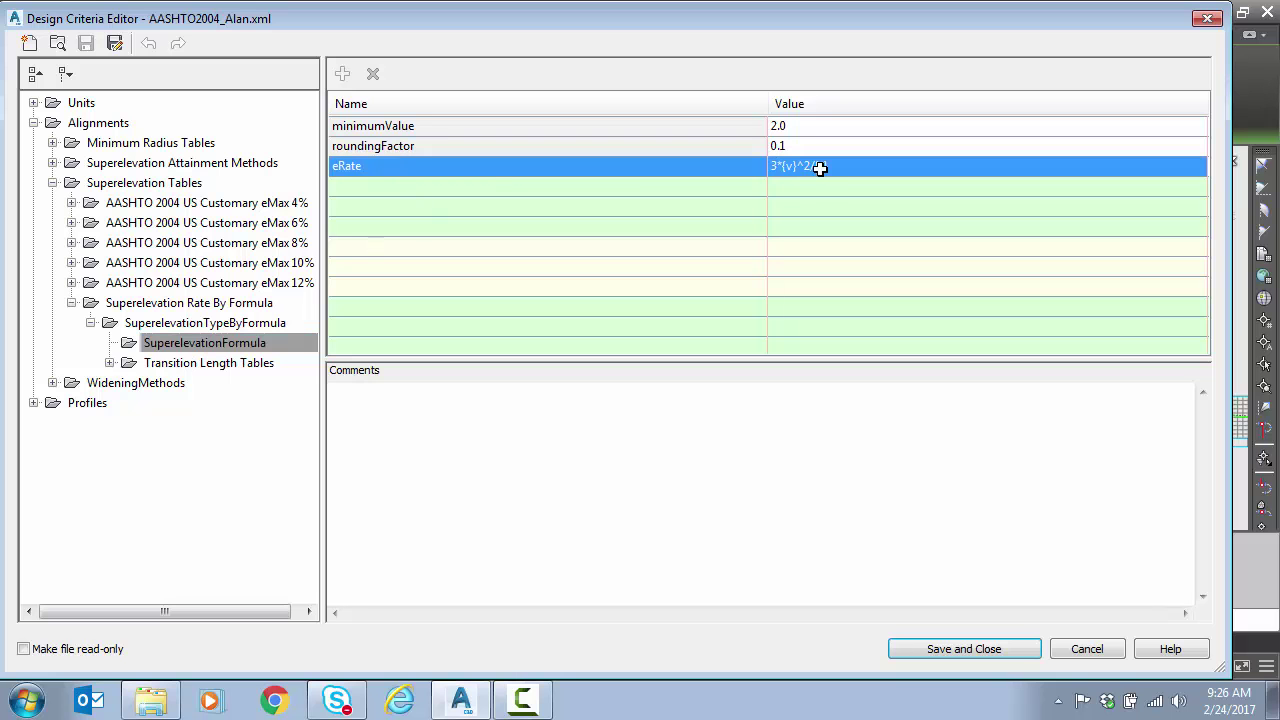
click(110, 364)
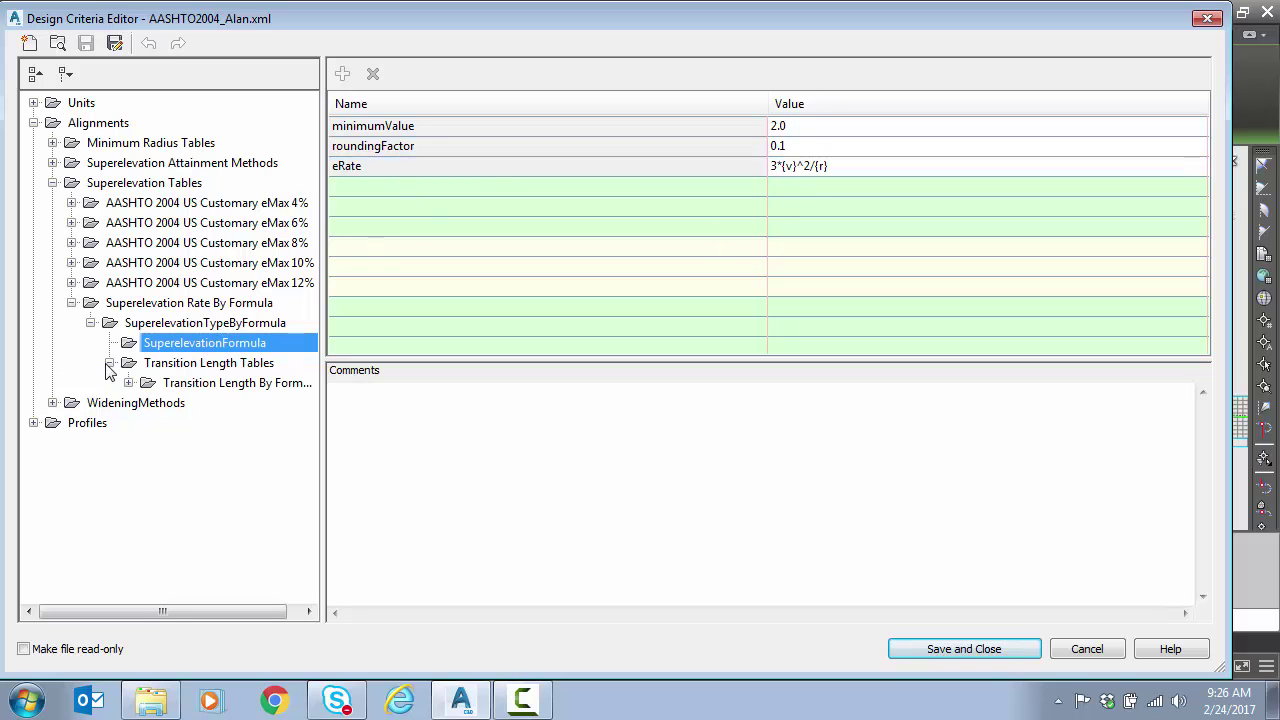
double_click(197, 388)
click(209, 406)
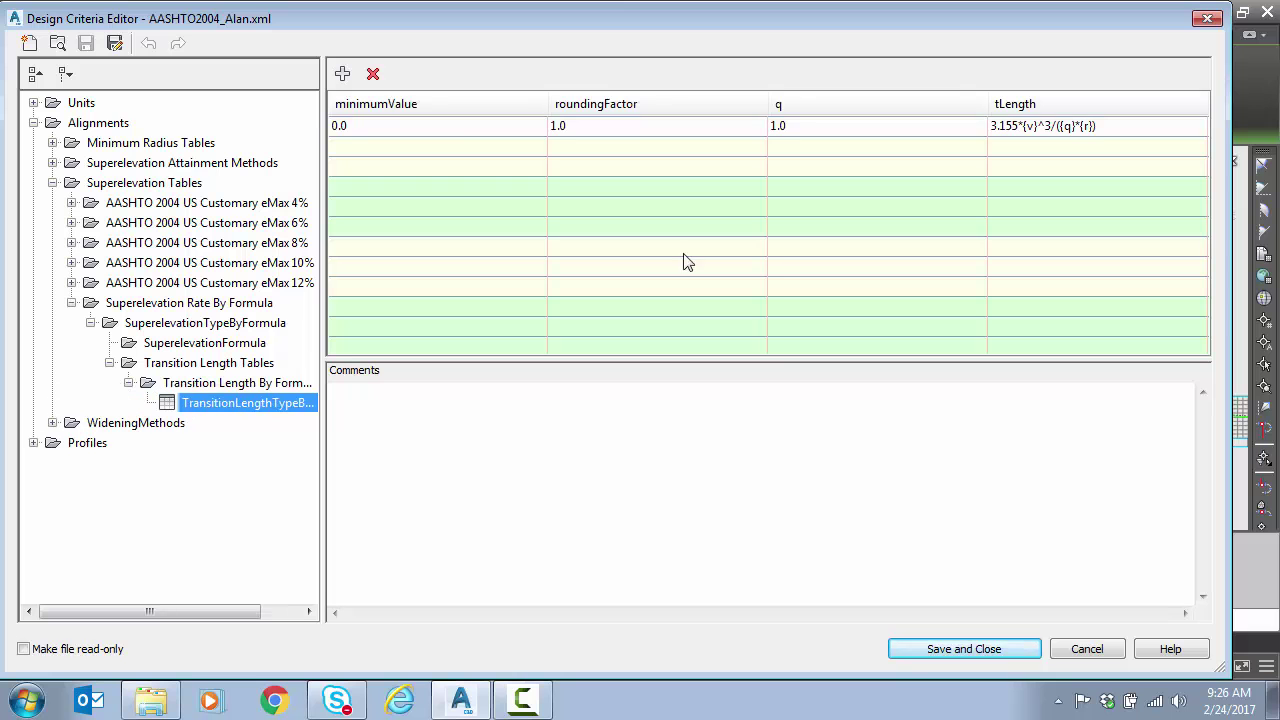
click(1072, 128)
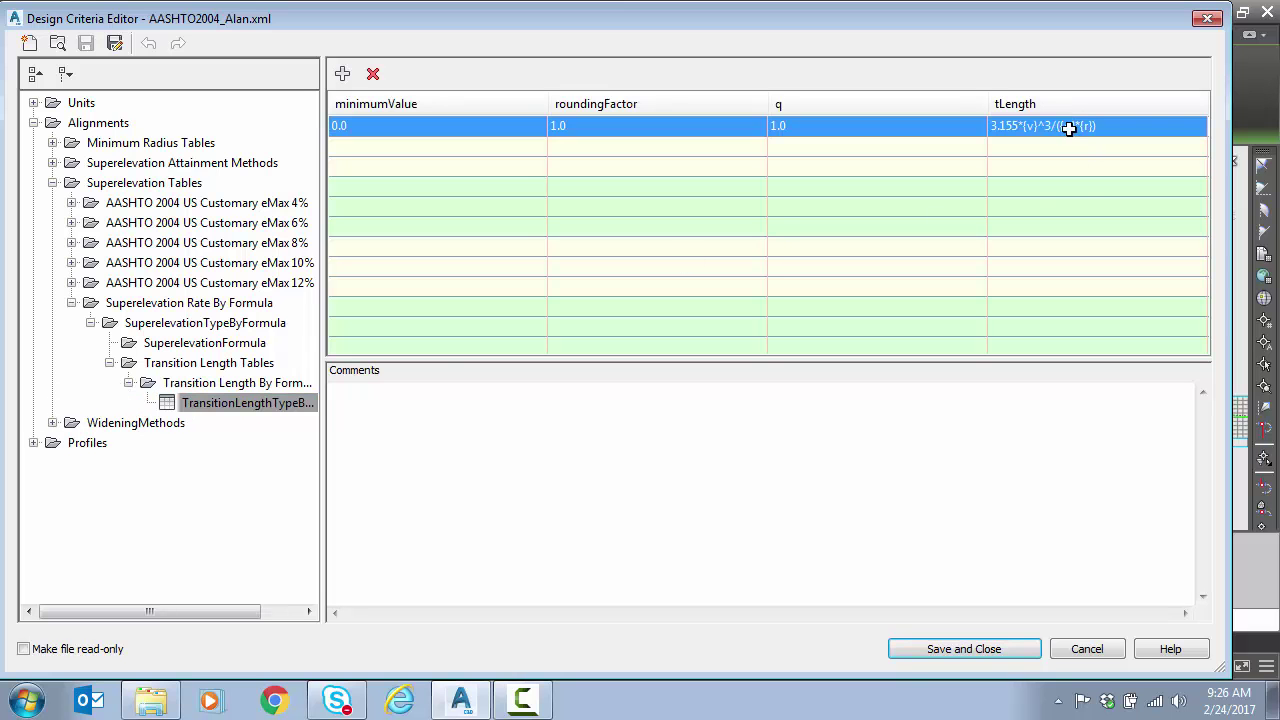
click(71, 303)
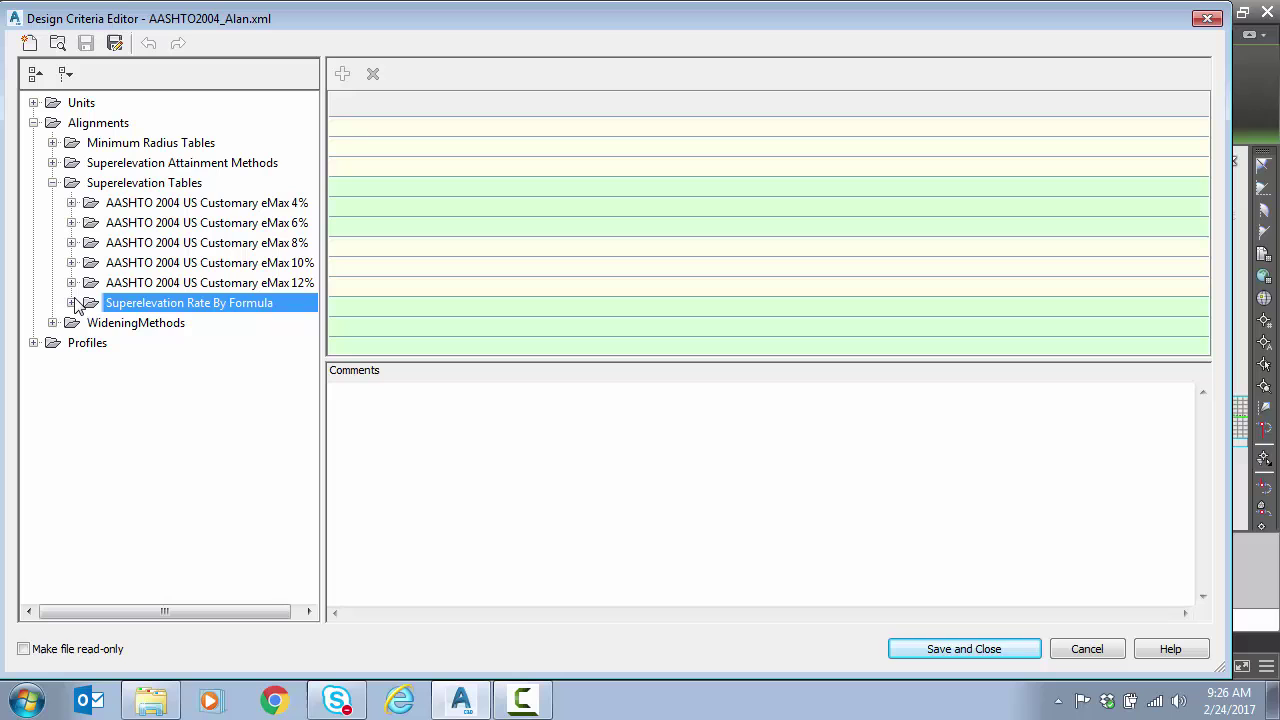
Show the AASHTO 2004 Crowned Roadway Standard formulas (LCtoFS = {t}), then browse to AASHTO2004_Alan.xml
click(52, 183)
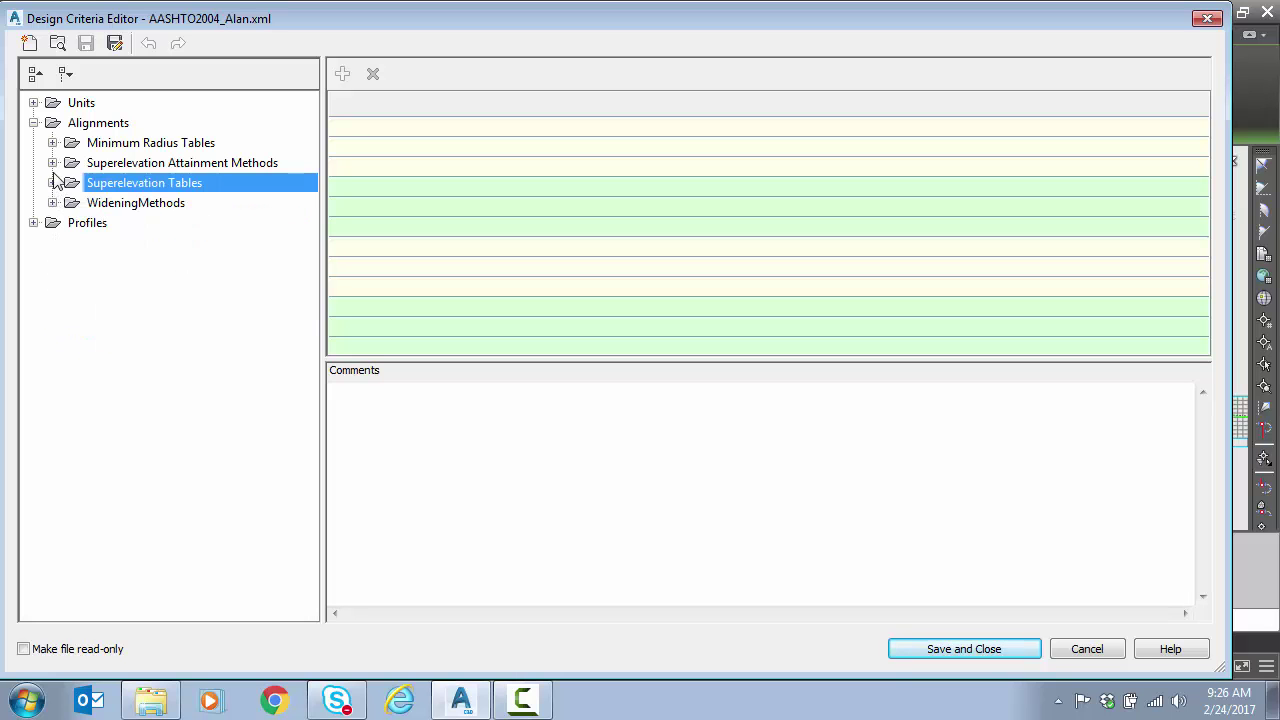
click(52, 163)
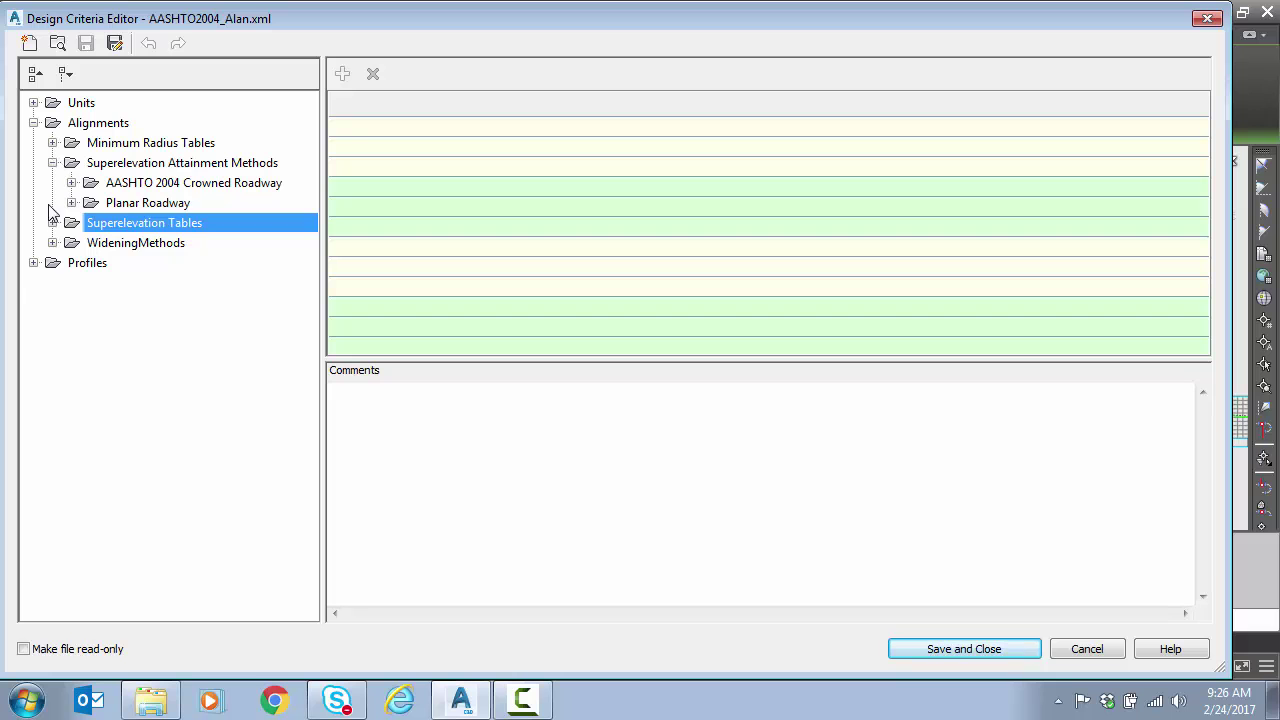
click(71, 183)
click(147, 204)
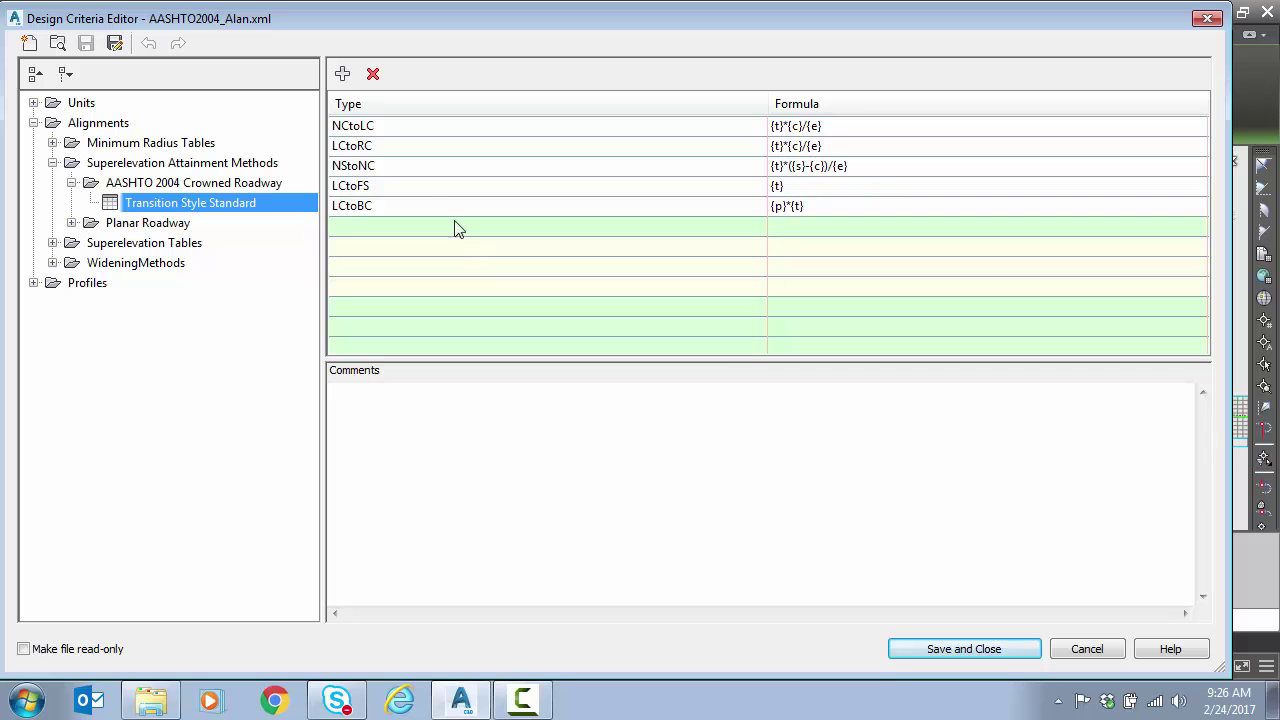
click(417, 194)
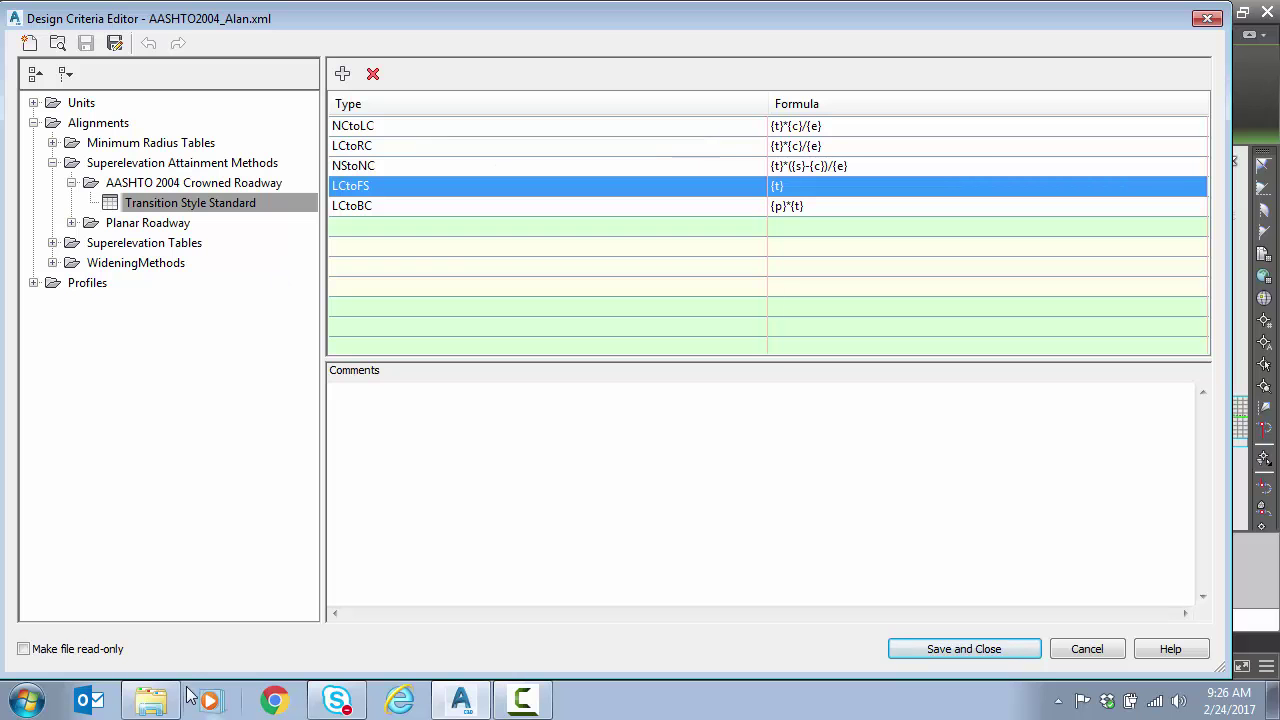
click(57, 43)
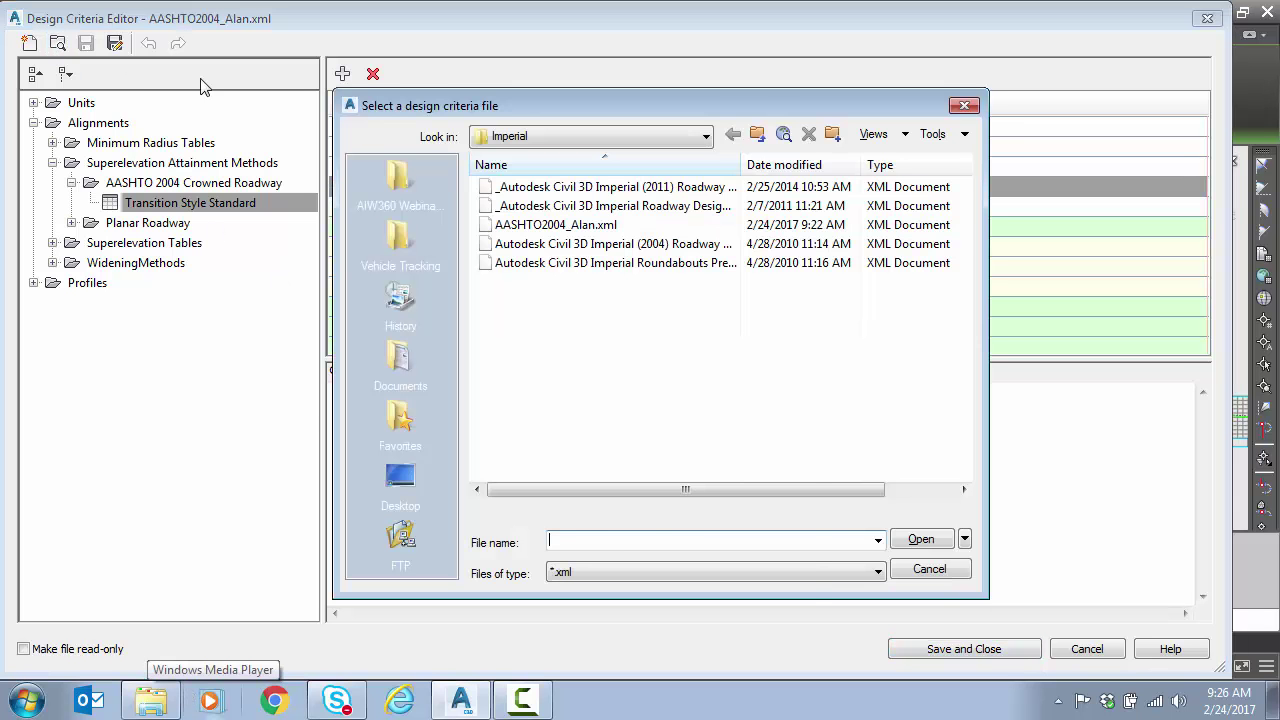
click(597, 226)
Read AASHTO2004_Alan.xml's transition length definitions and Crowned Roadway formulas in Notepad, then close it
right_click(594, 224)
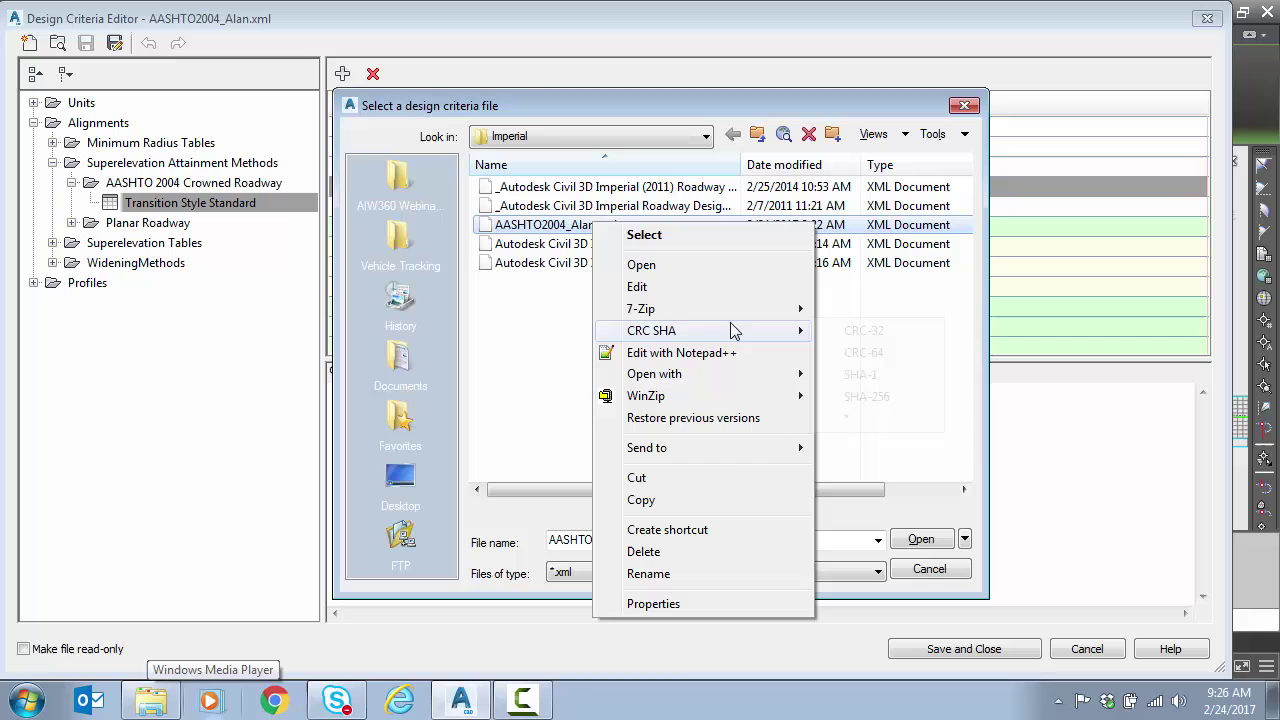
mouse_move(737, 450)
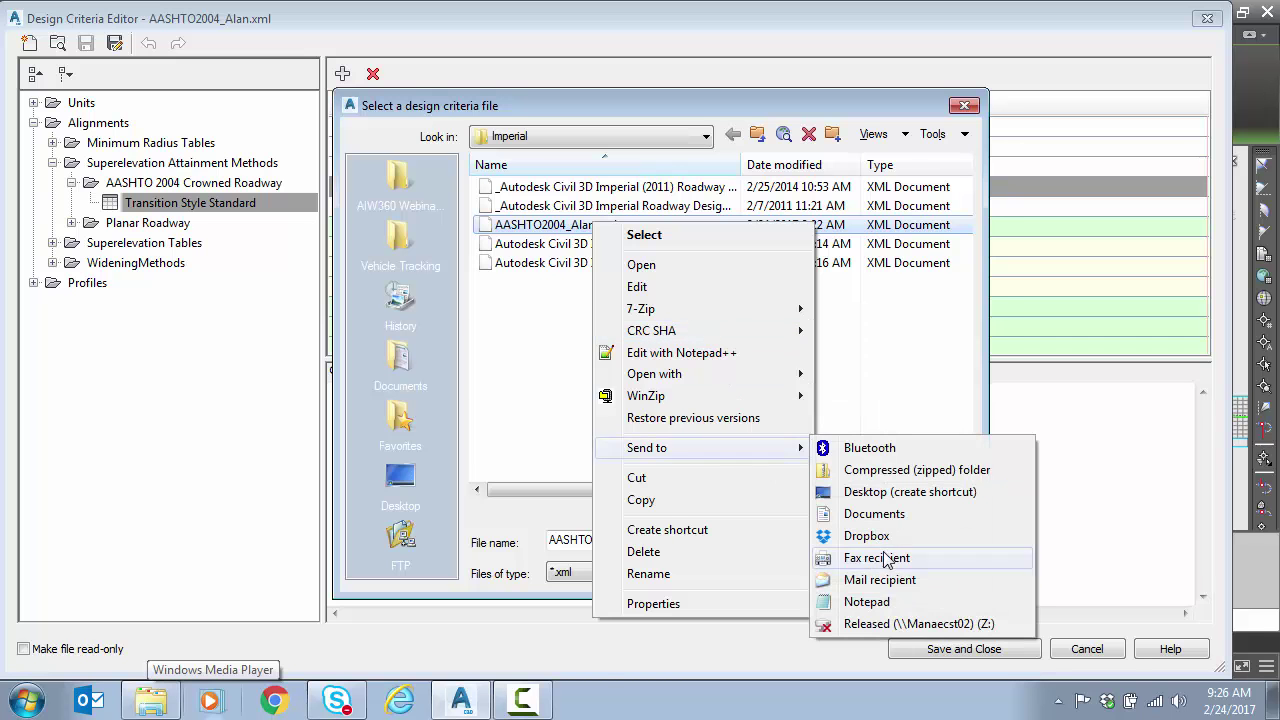
click(897, 607)
scroll(647, 408, down, 20)
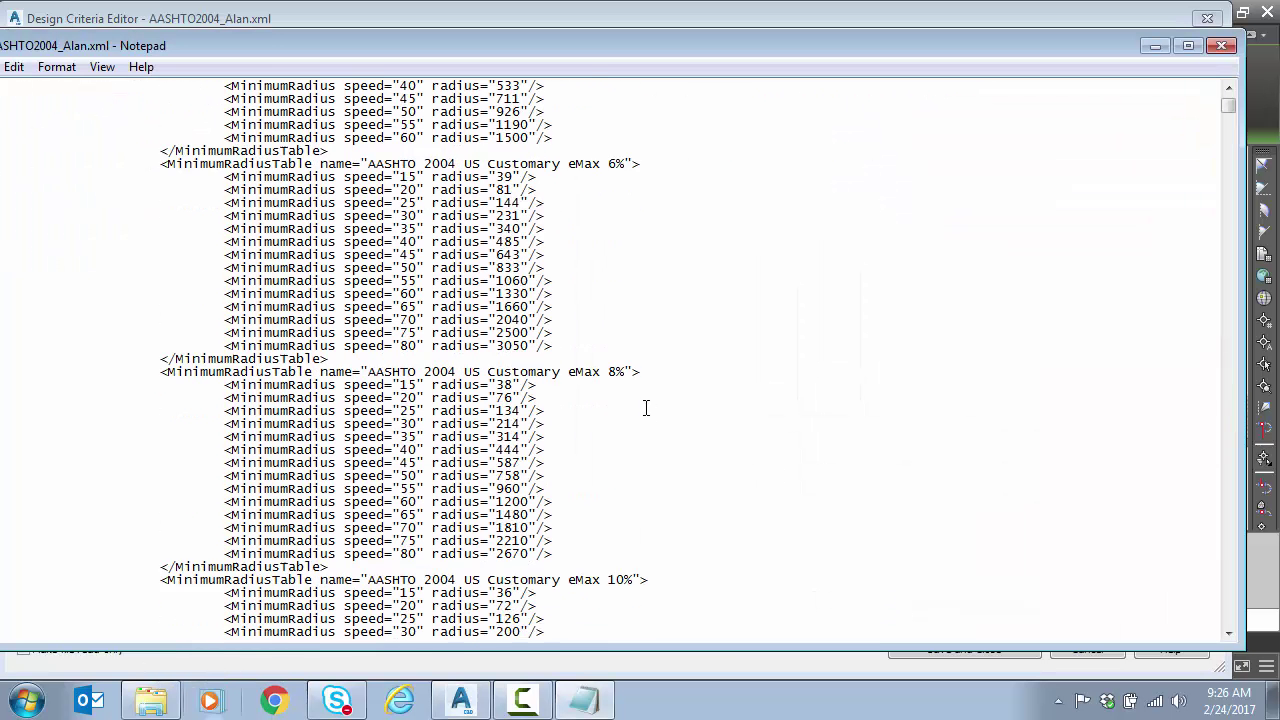
scroll(590, 374, down, 8)
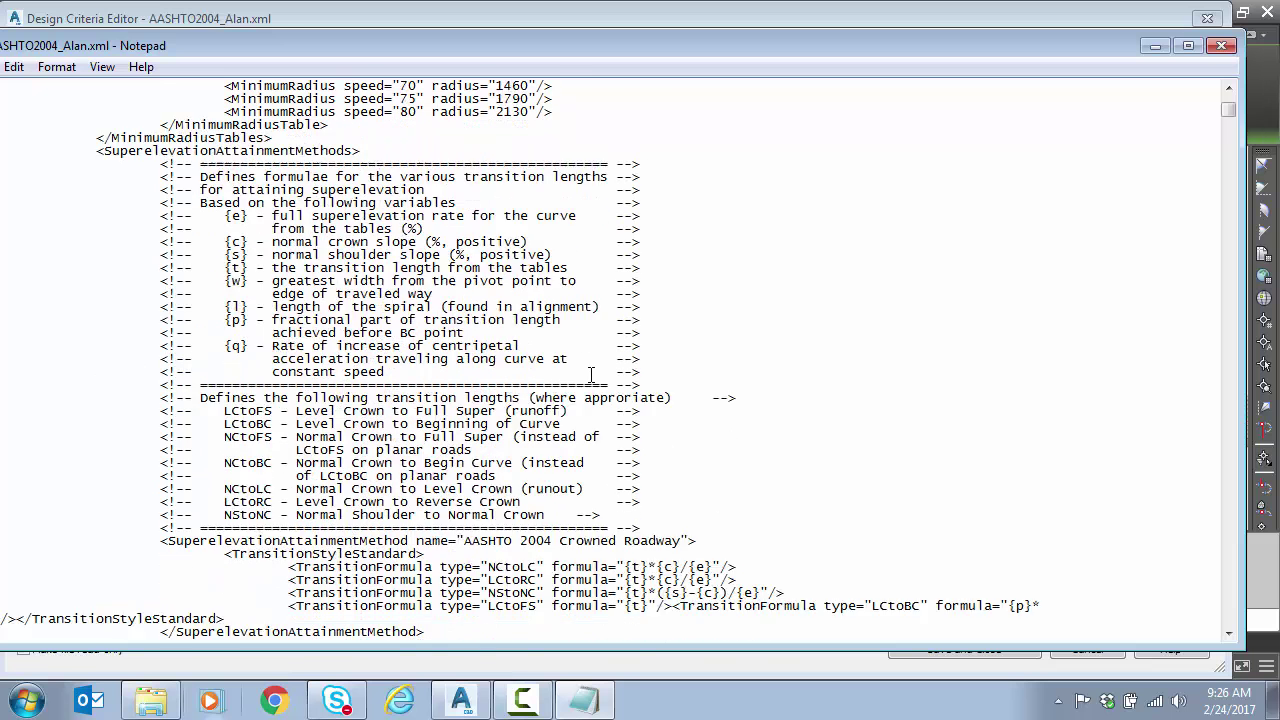
drag(224, 138, 603, 296)
drag(222, 336, 667, 441)
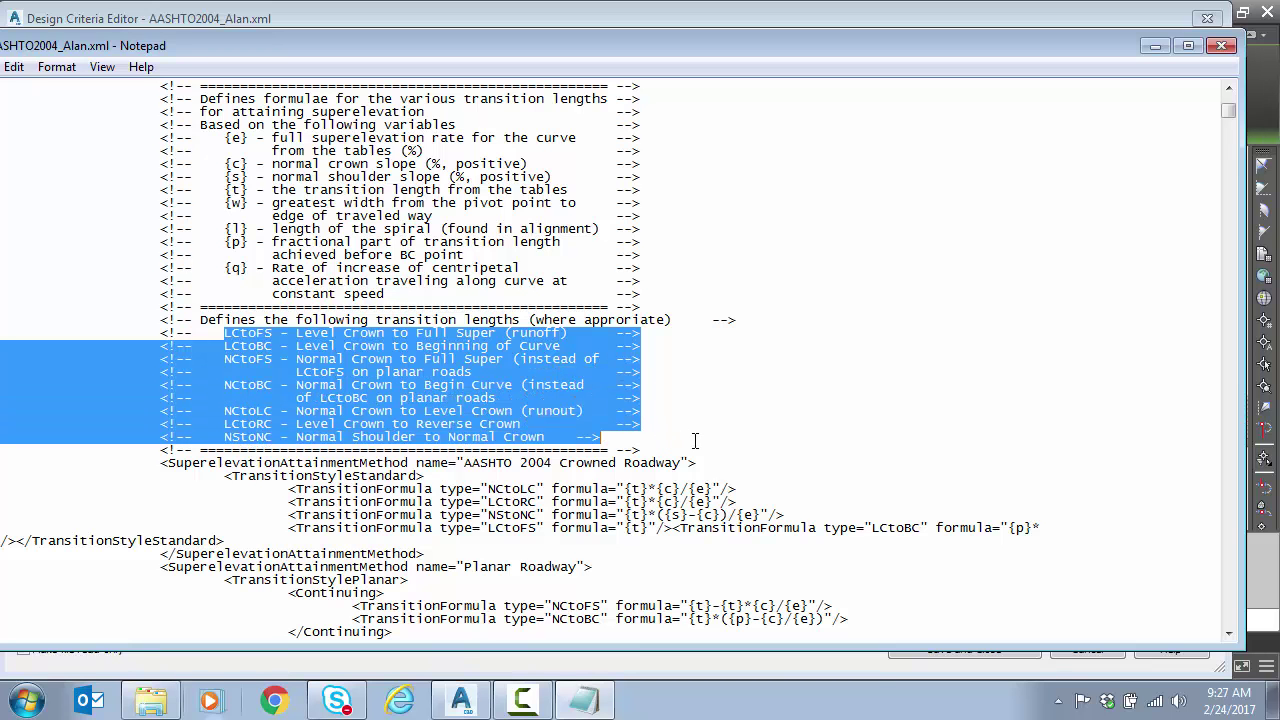
click(687, 452)
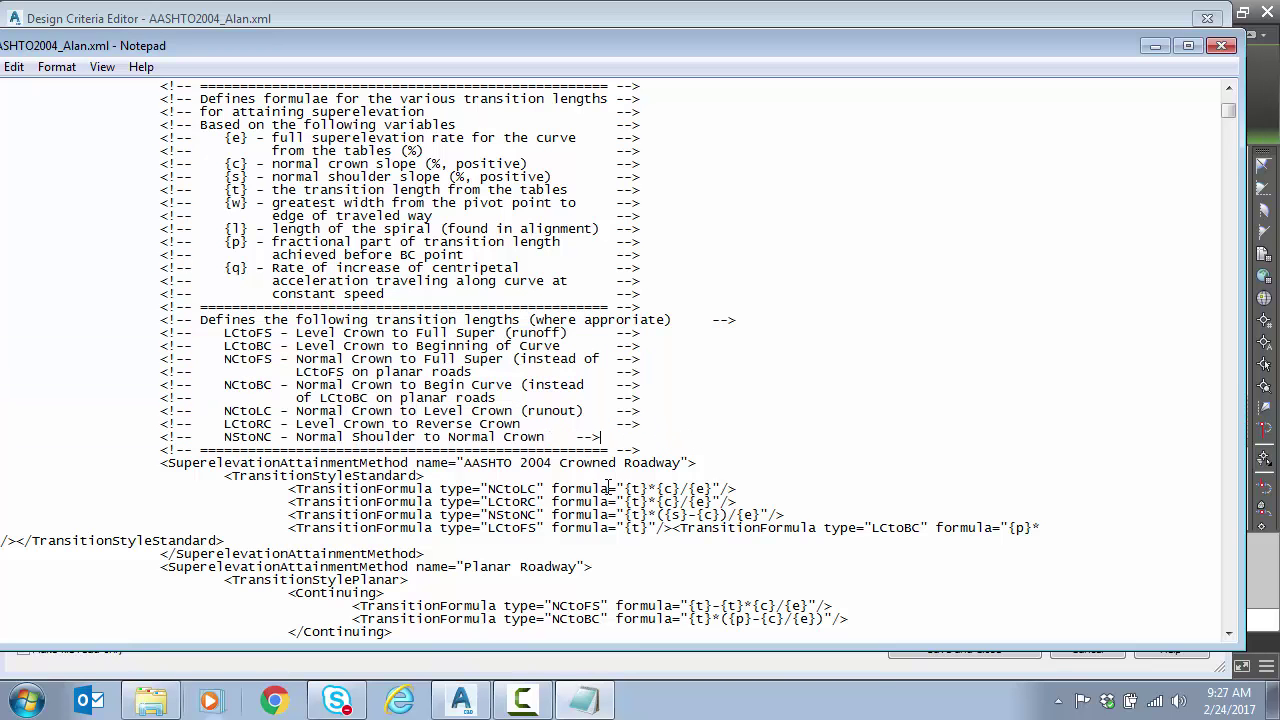
drag(608, 487, 1077, 530)
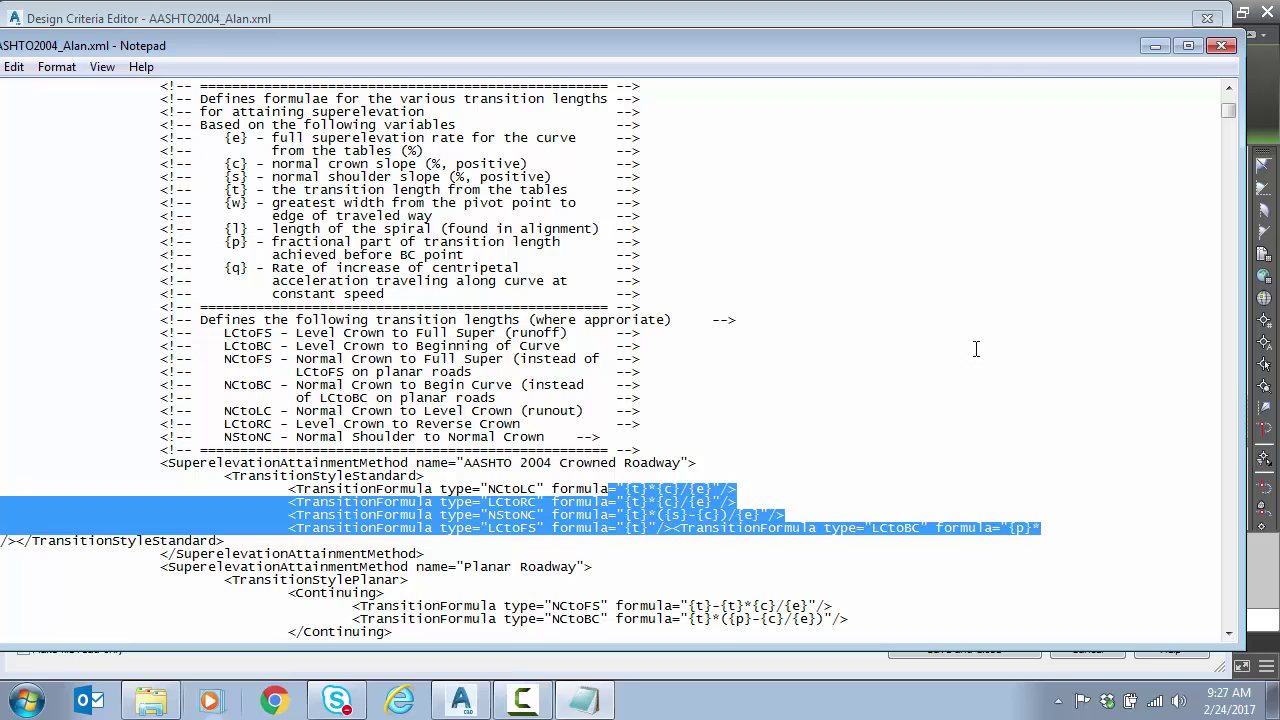
click(954, 312)
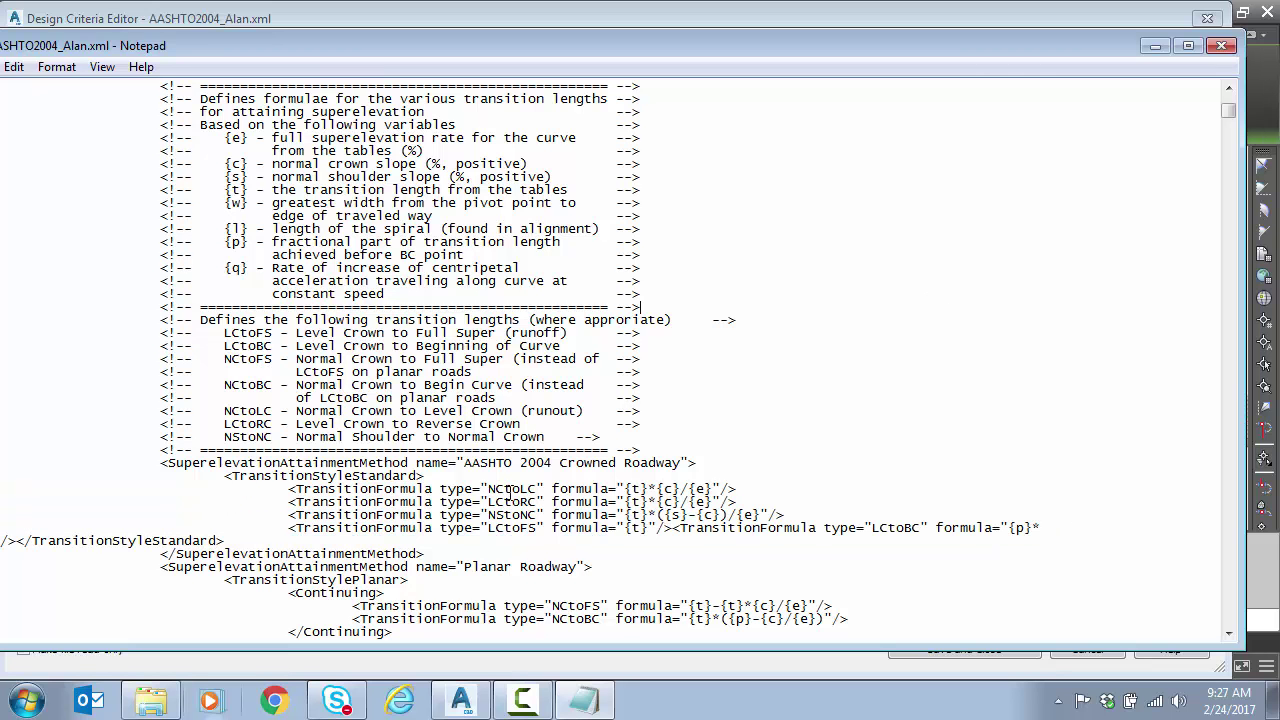
click(1222, 46)
Change the Standard style's LCtoFS transition type to NCtoFS
click(950, 566)
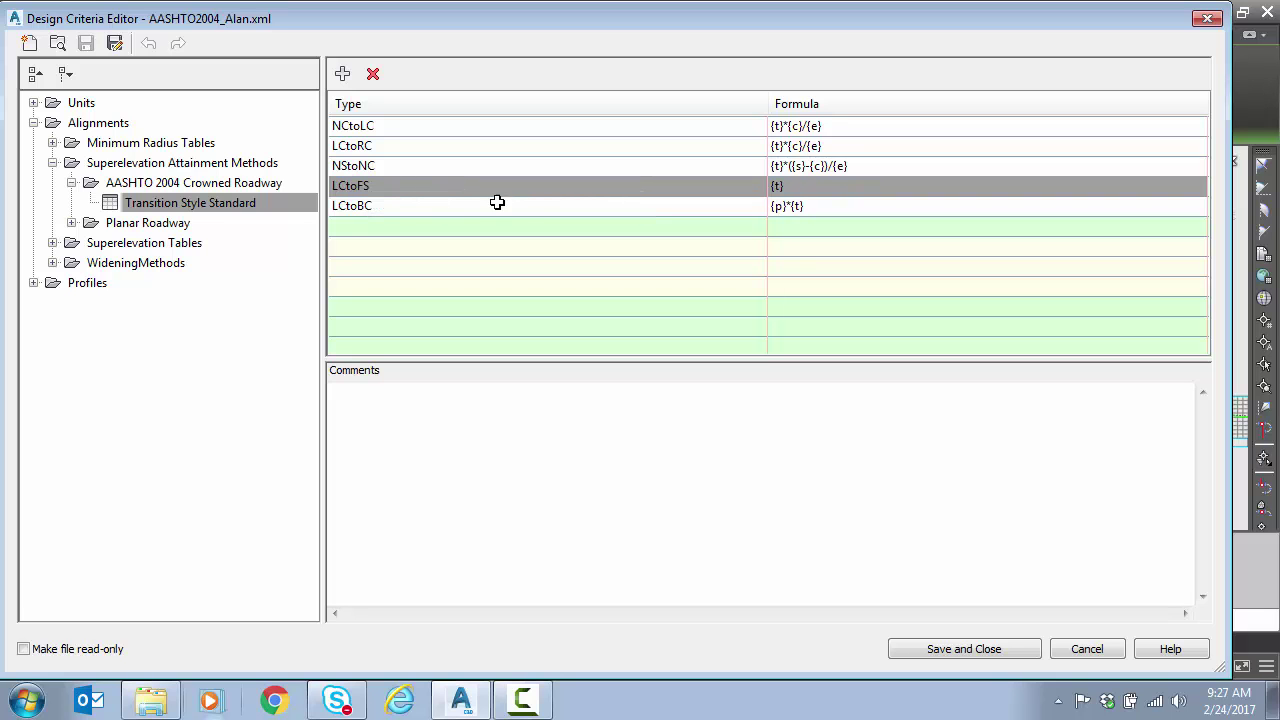
click(392, 188)
click(392, 188)
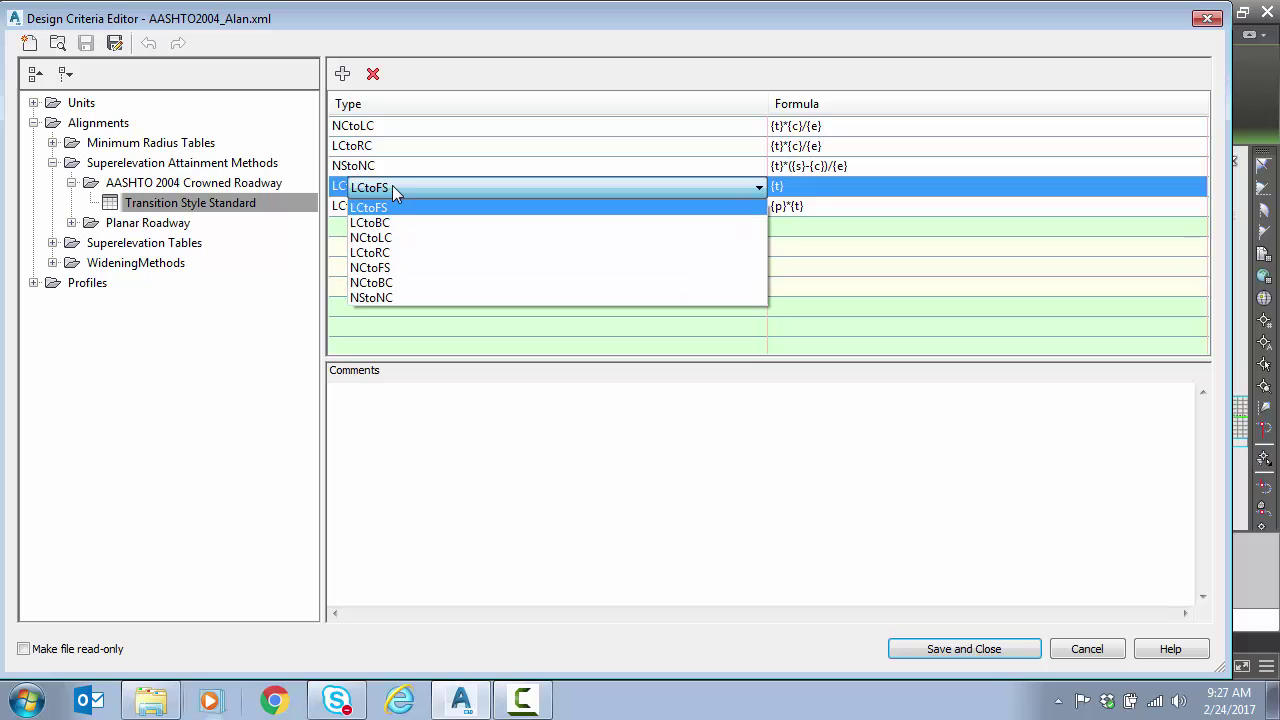
click(378, 269)
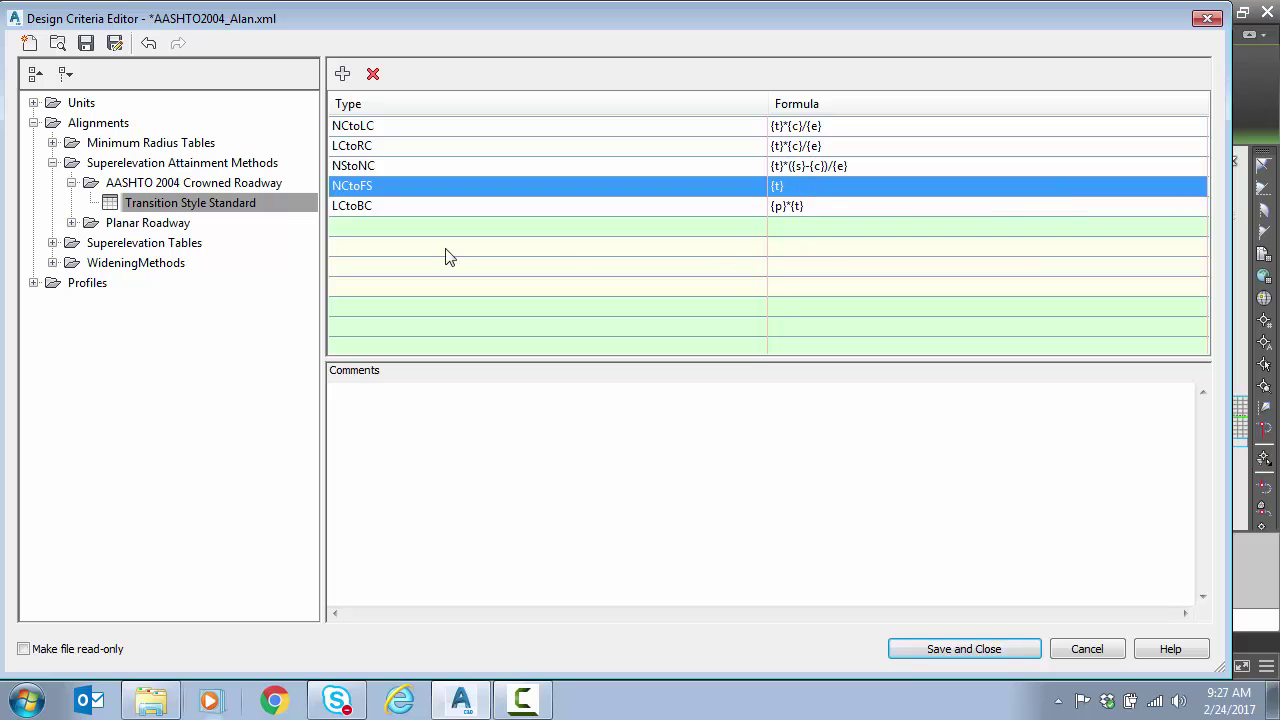
Change the LCtoBC transition type to NCtoBC and save the criteria file
click(368, 207)
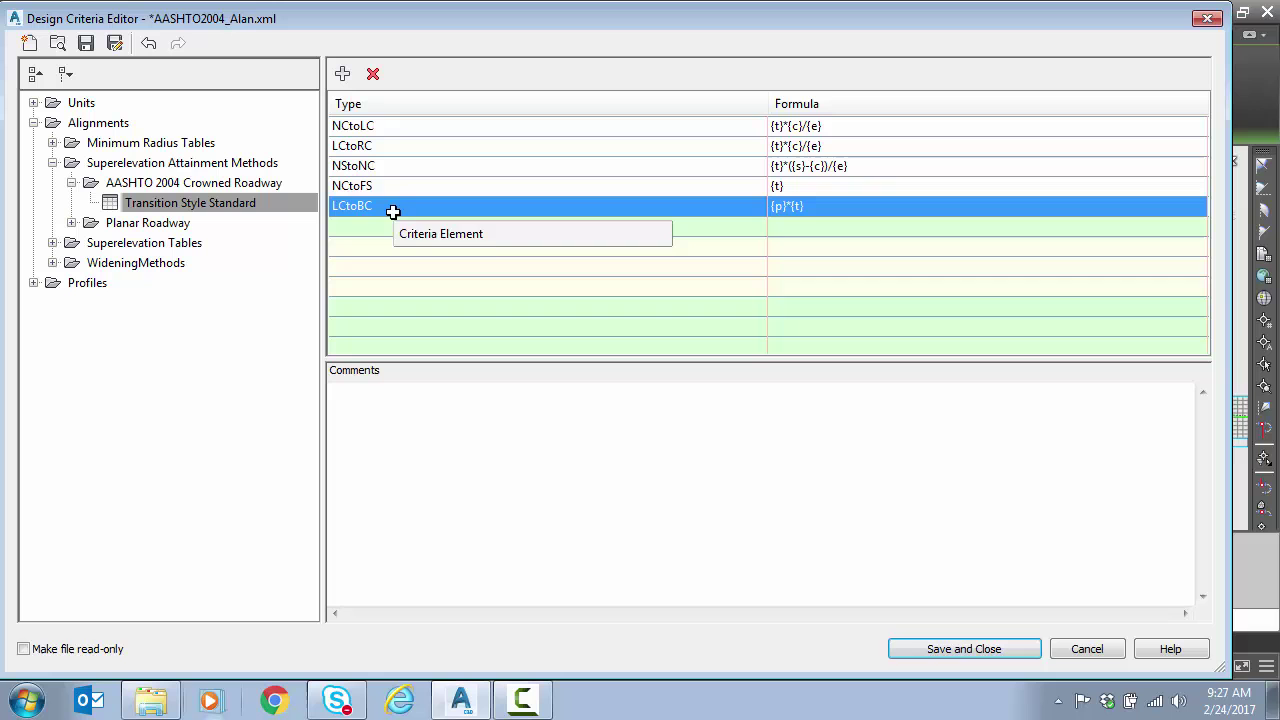
click(393, 210)
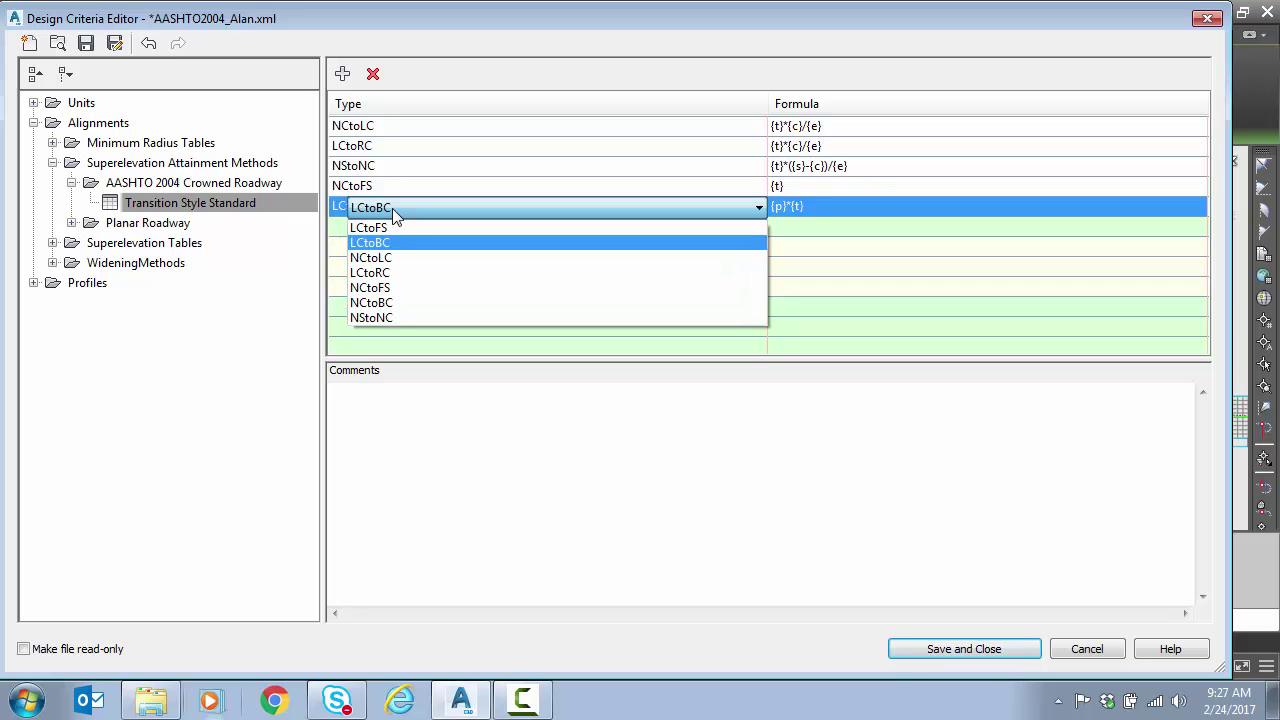
click(387, 304)
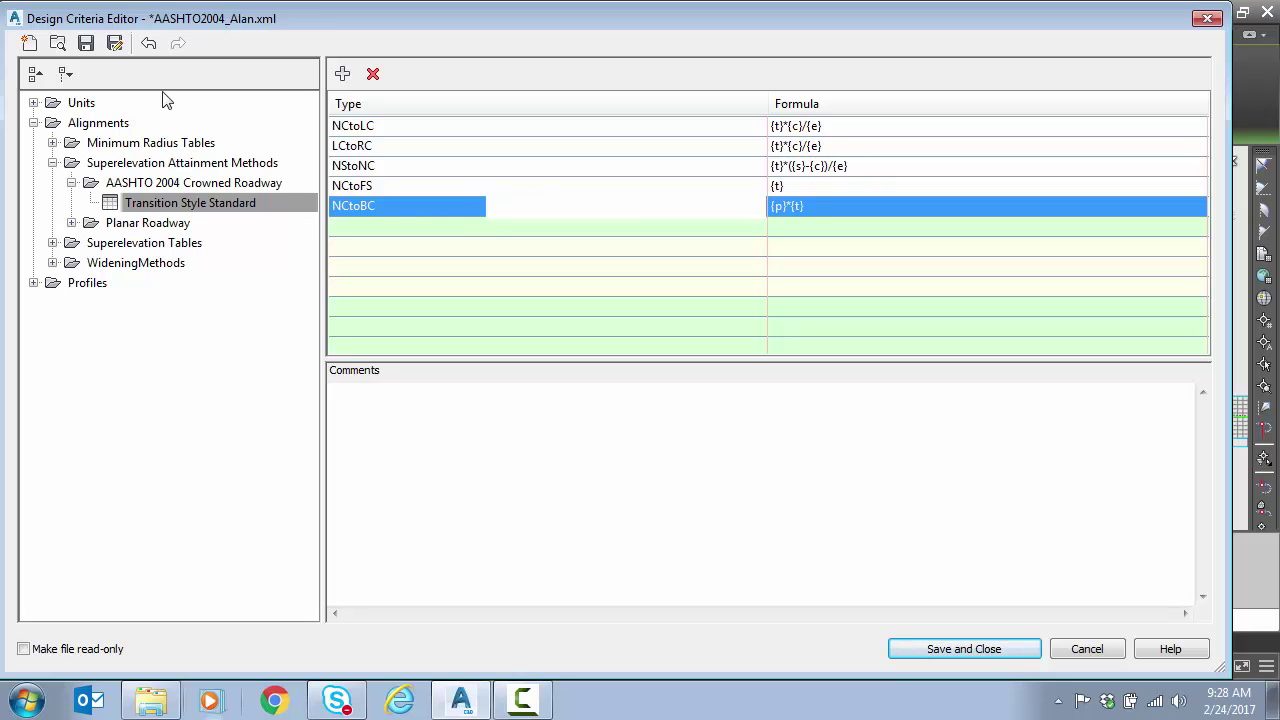
click(85, 43)
Close the Design Criteria Editor and recalculate Highway 66 superelevation without outside shoulders
click(15, 18)
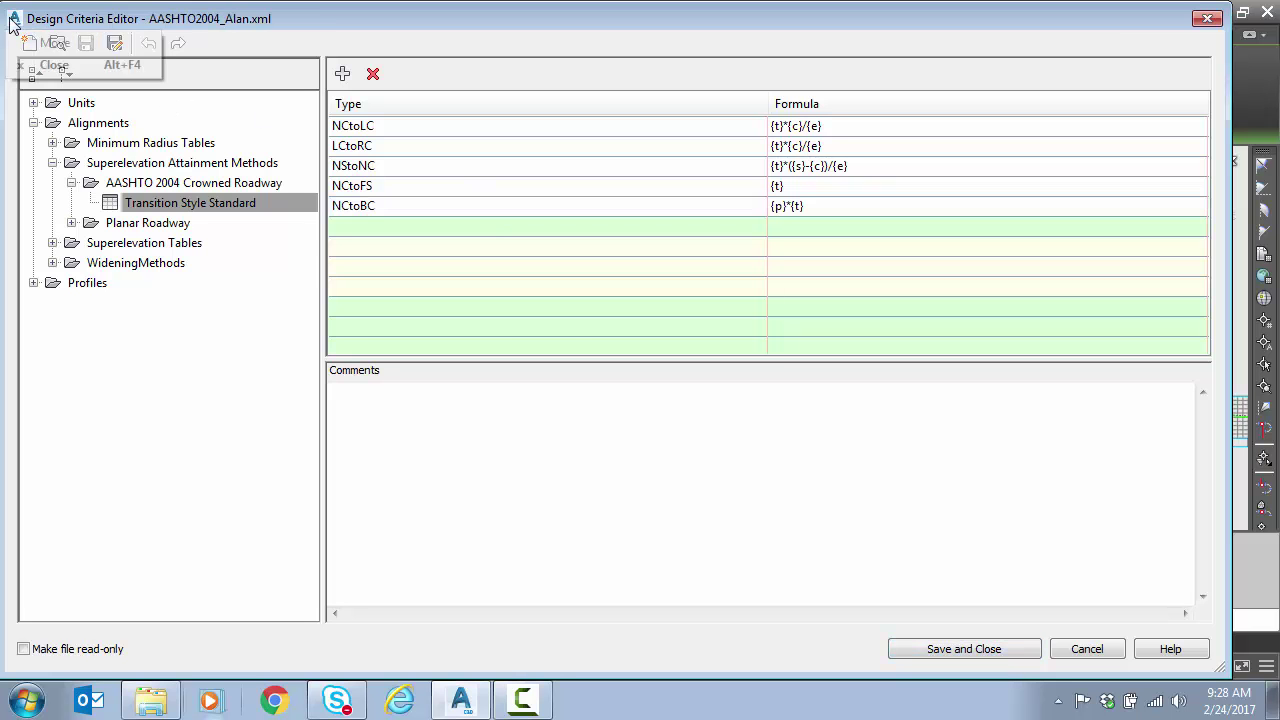
click(50, 68)
click(594, 95)
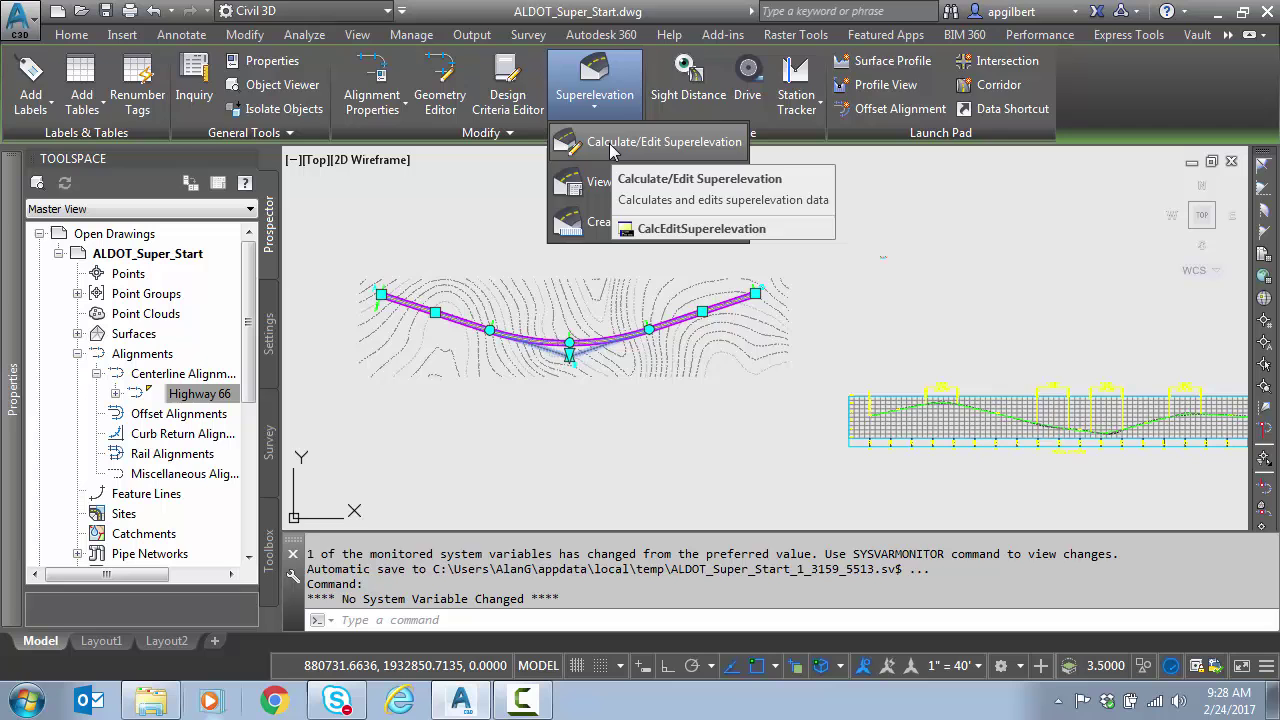
click(612, 146)
click(585, 302)
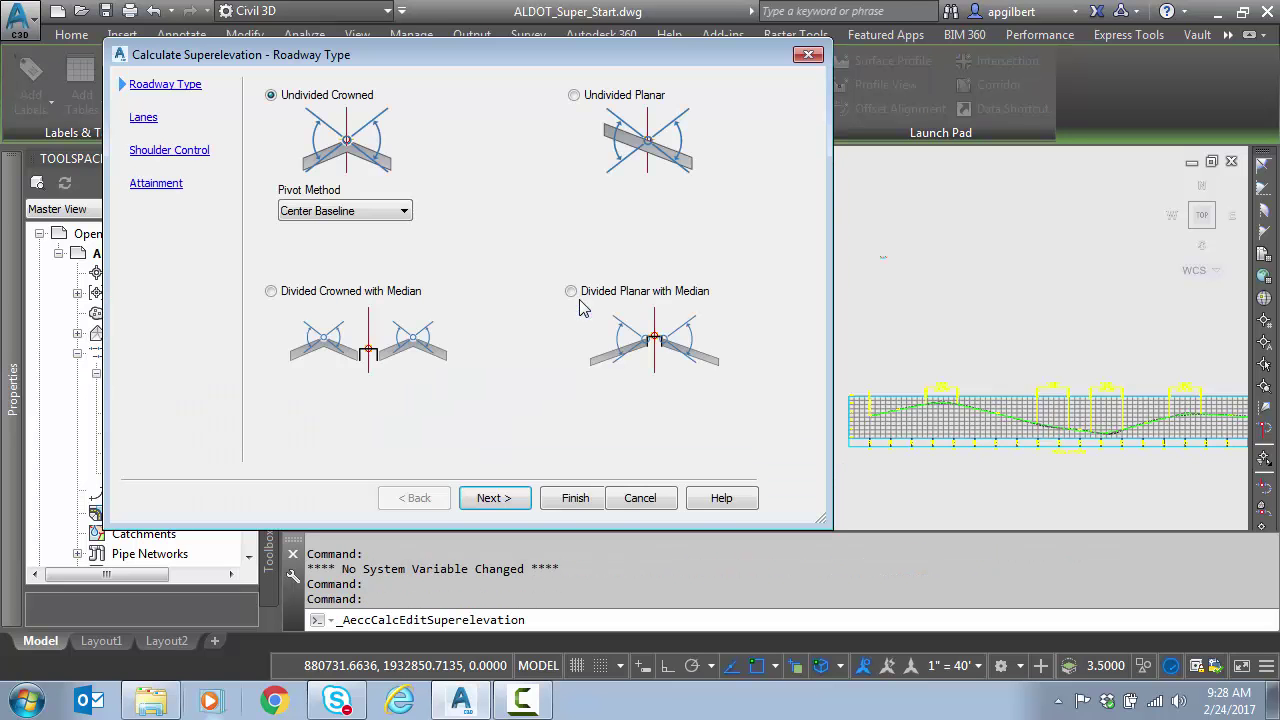
click(493, 497)
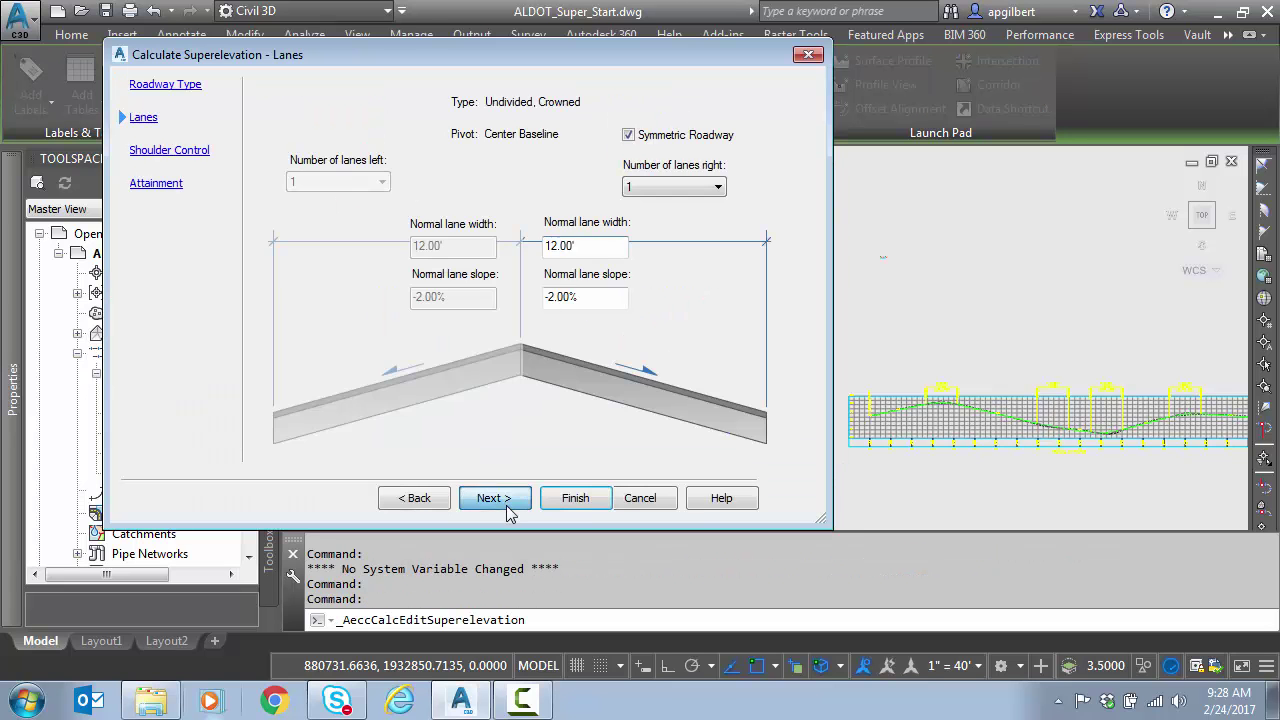
click(493, 497)
click(546, 121)
click(493, 497)
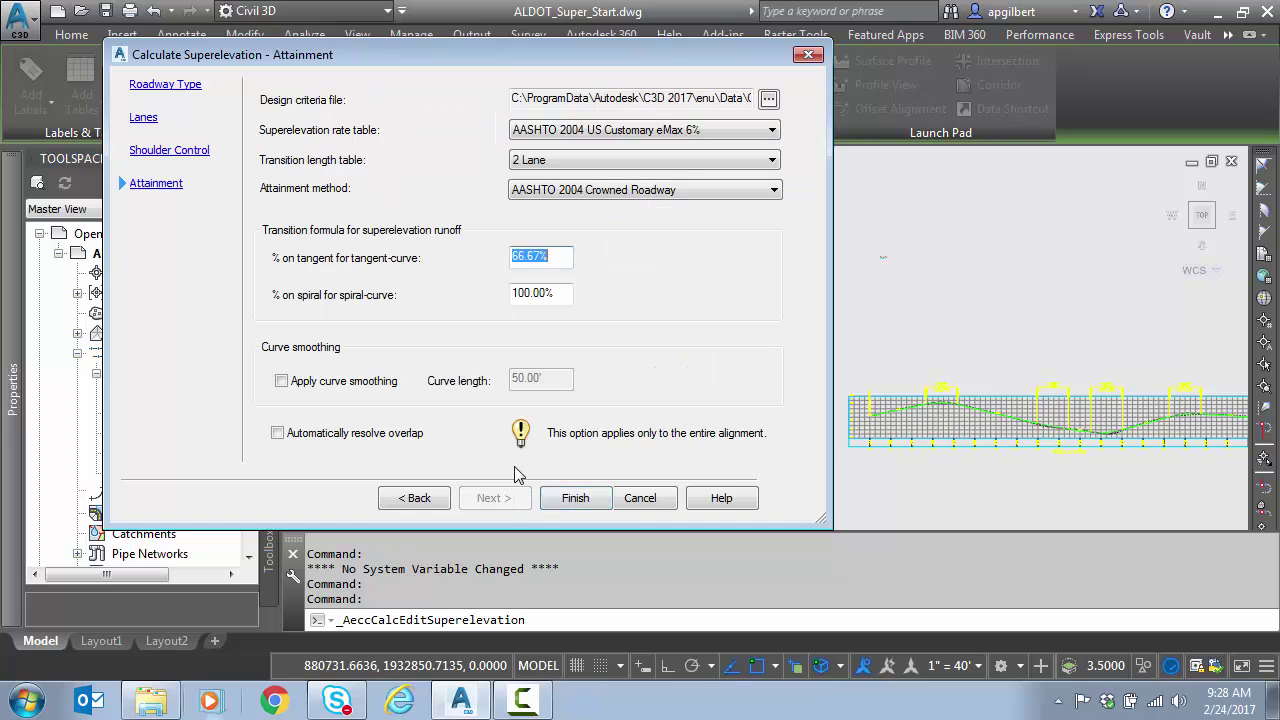
Load AASHTO2004_Alan.xml, set runoff on tangent to 80%, and finish the calculation
click(768, 98)
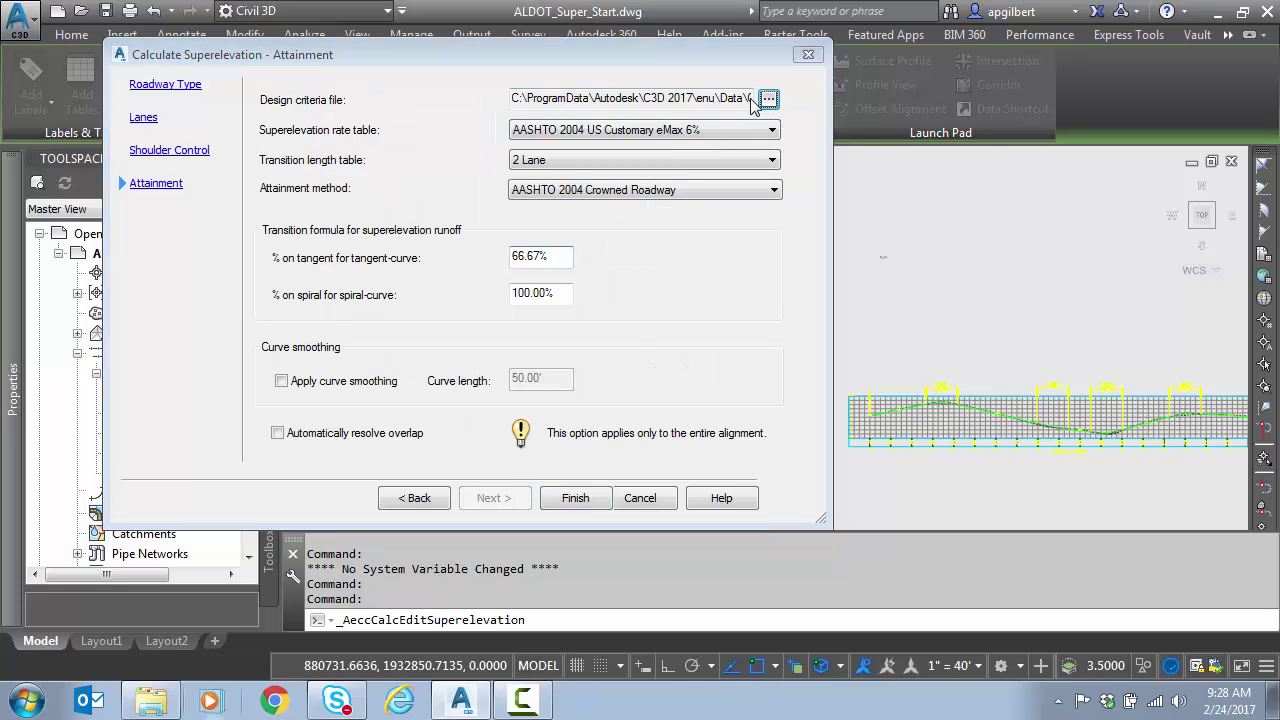
double_click(508, 214)
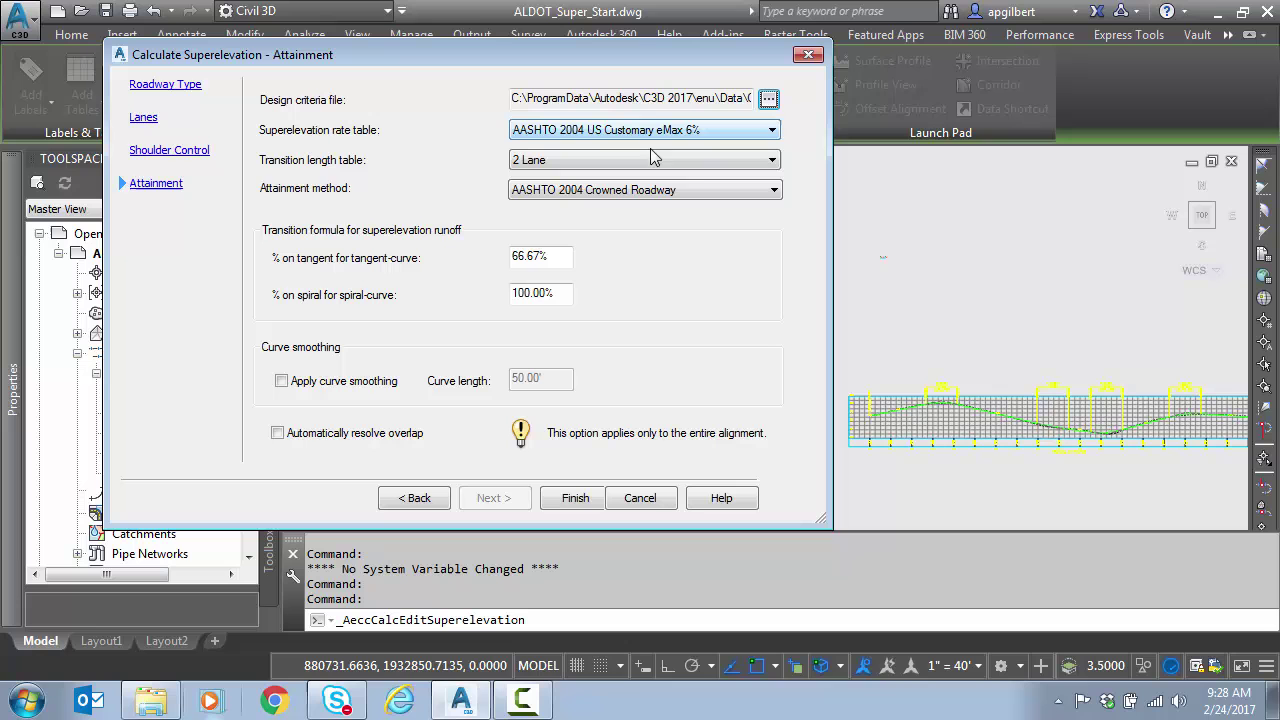
double_click(558, 257)
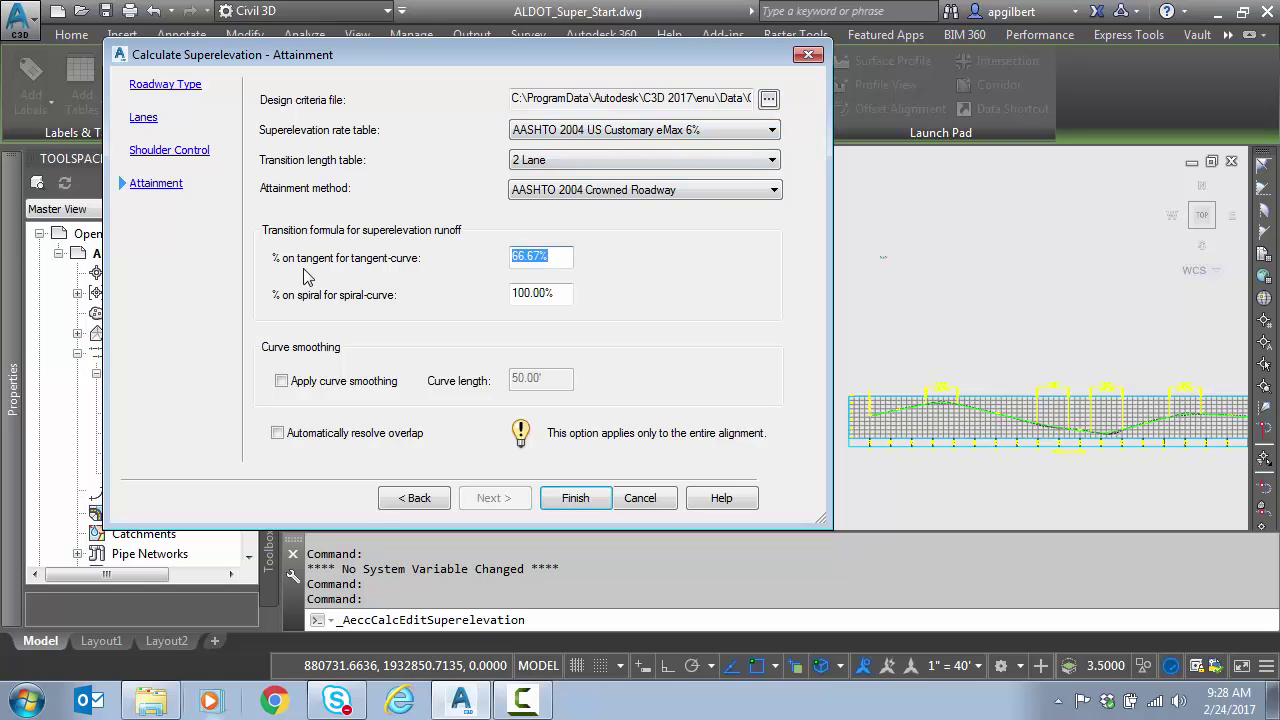
text(80)
key(Tab)
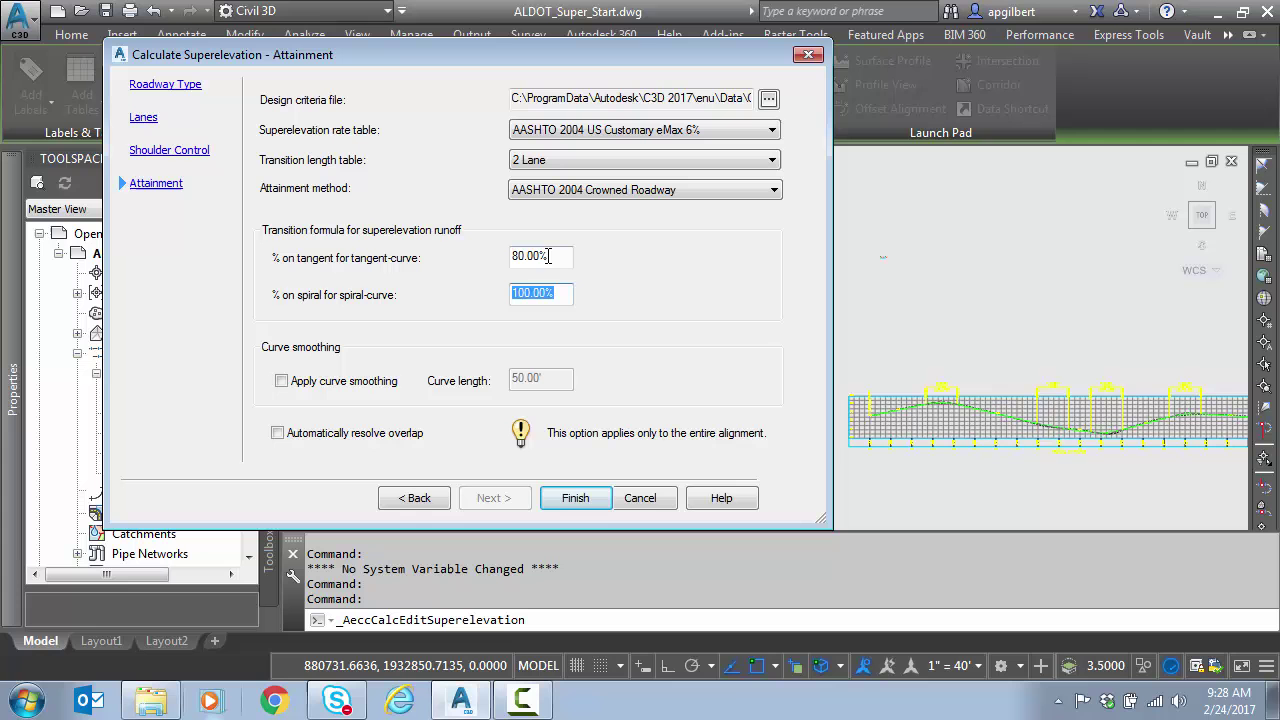
click(586, 505)
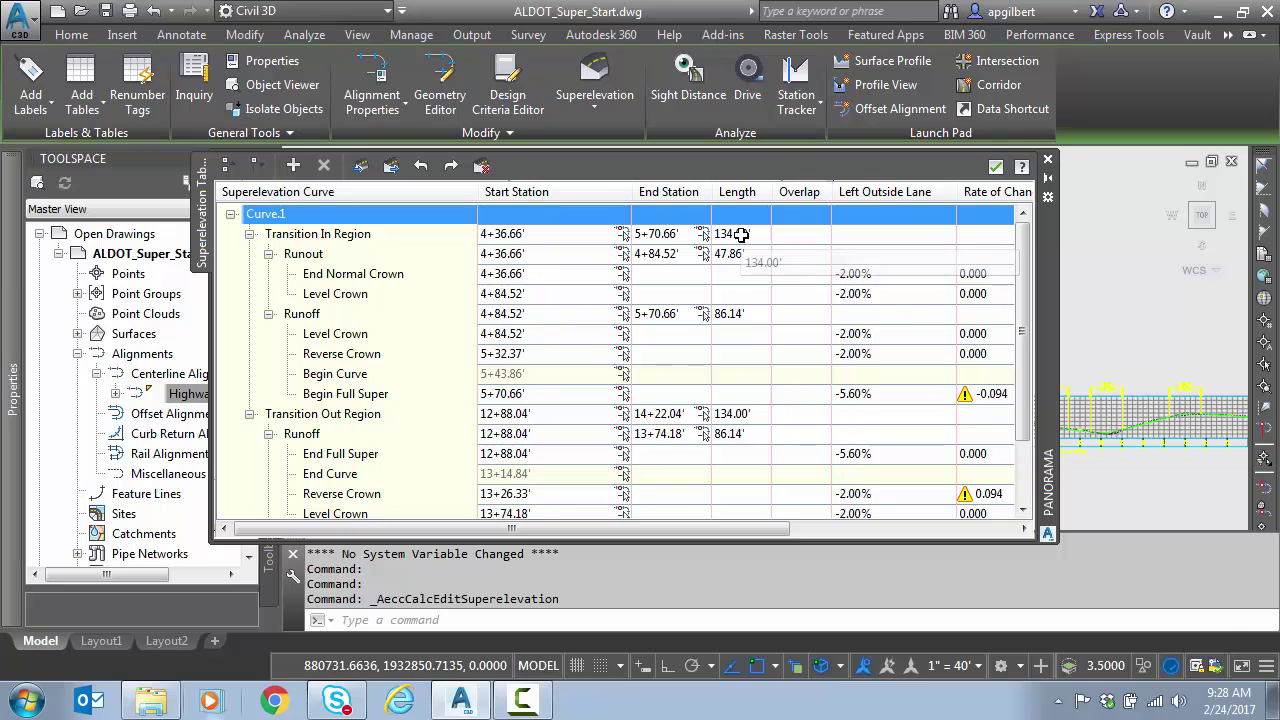
click(502, 93)
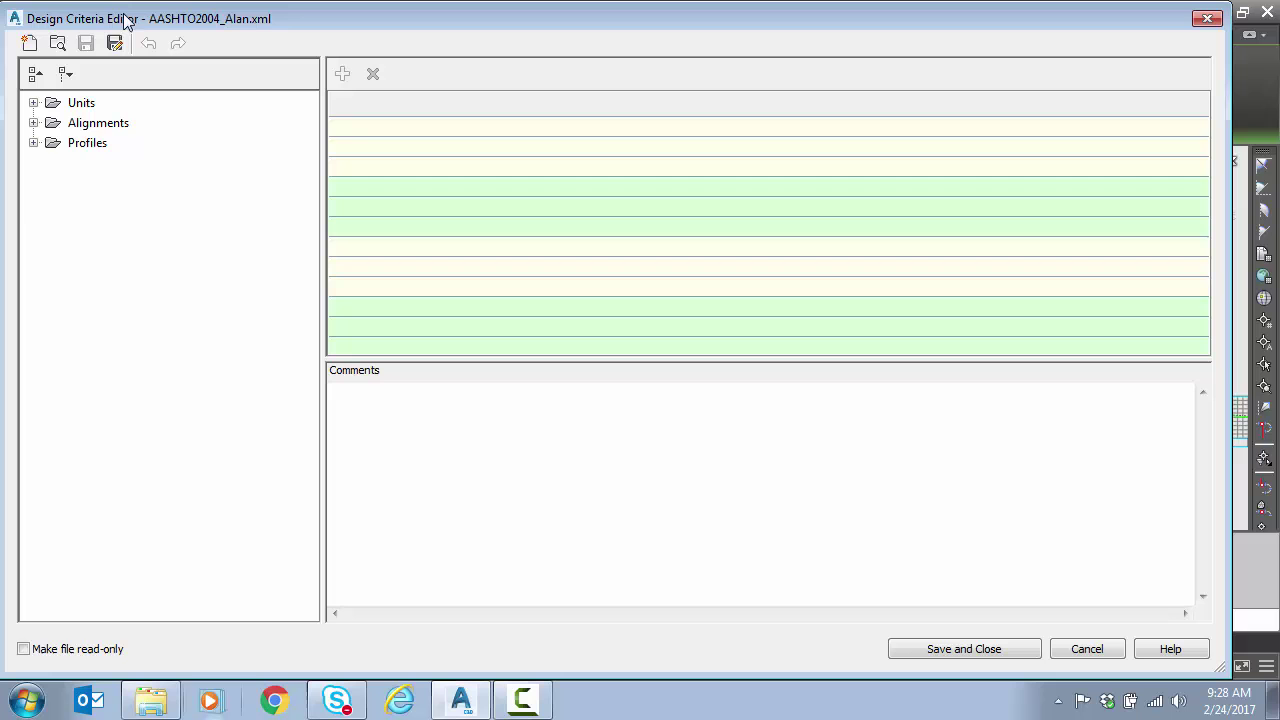
click(33, 123)
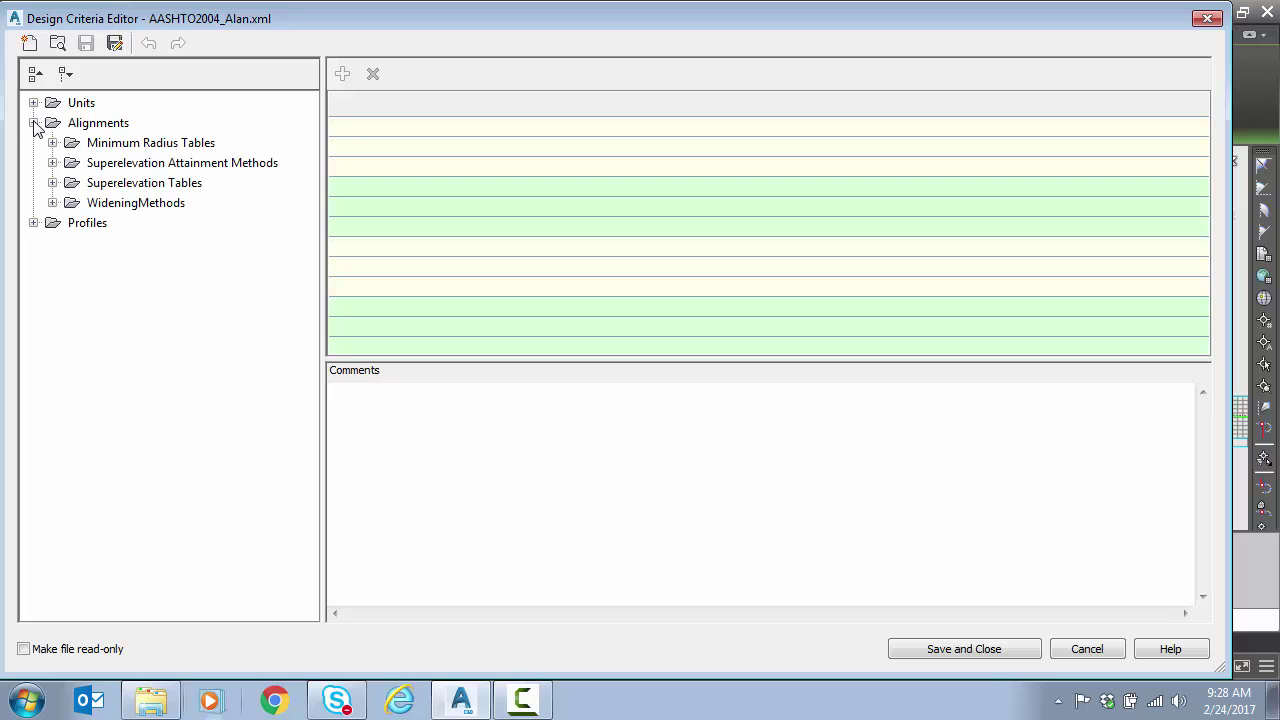
click(53, 183)
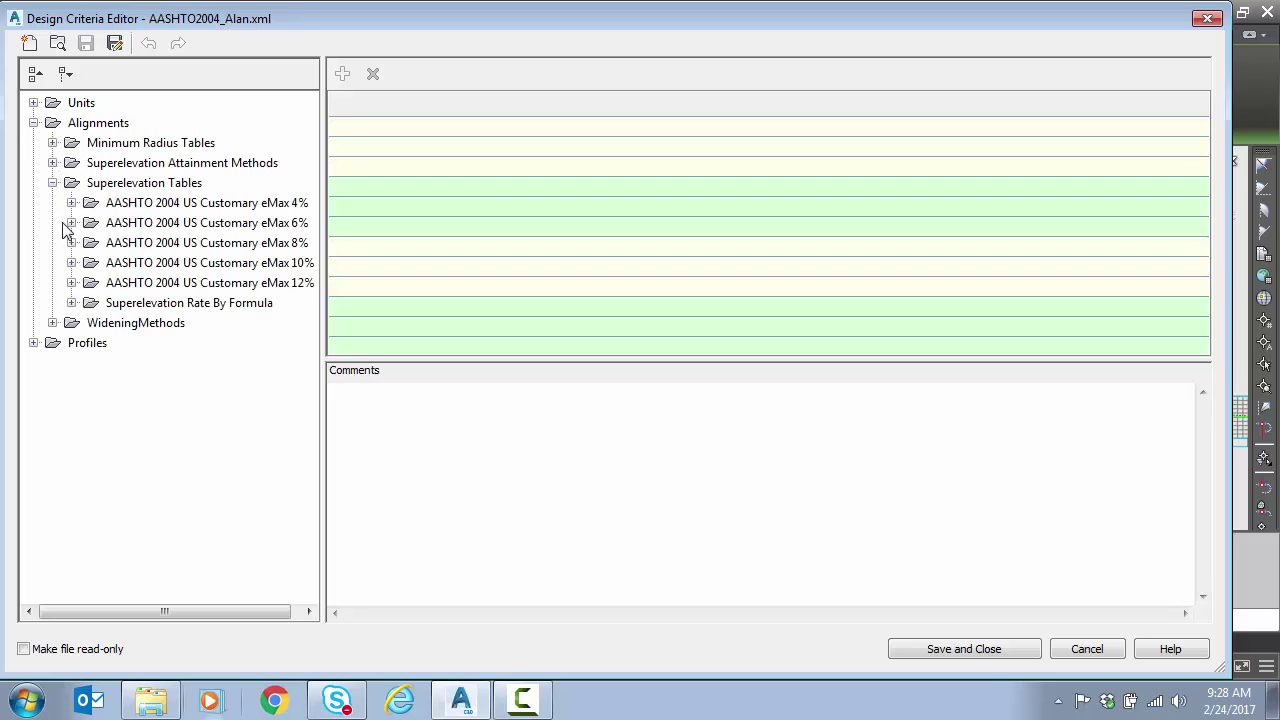
click(71, 224)
click(90, 243)
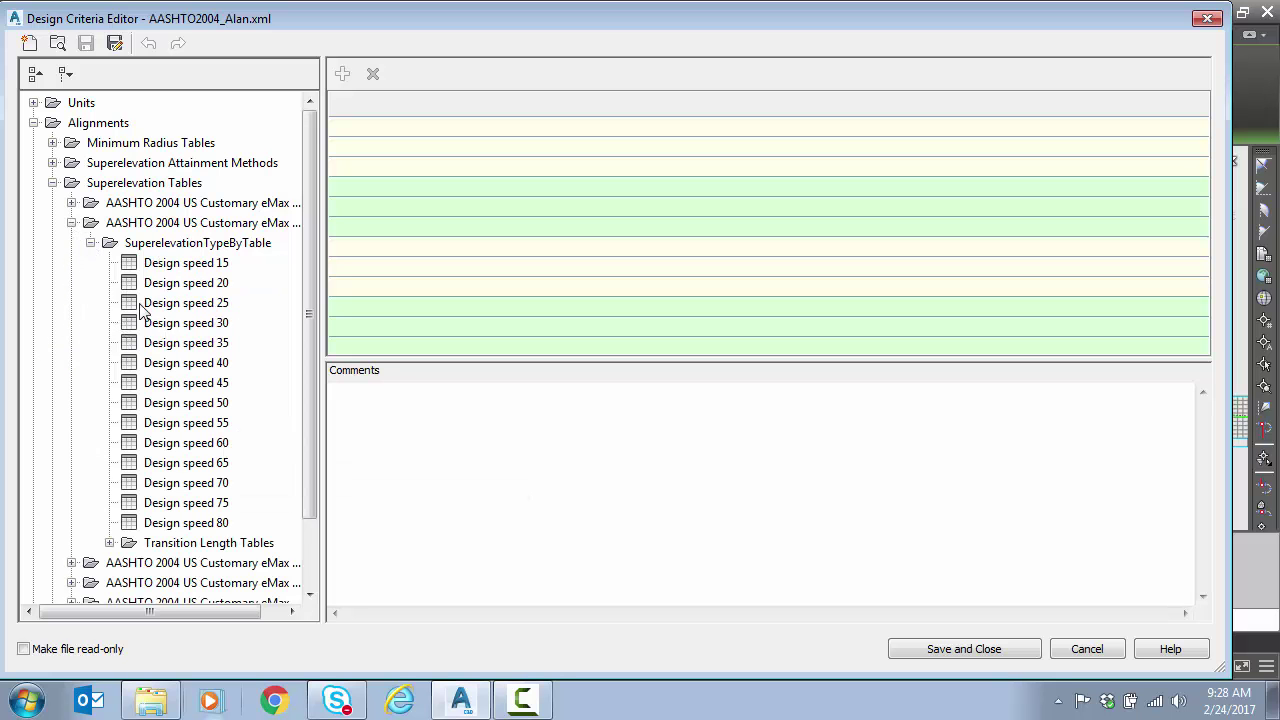
click(90, 243)
click(90, 243)
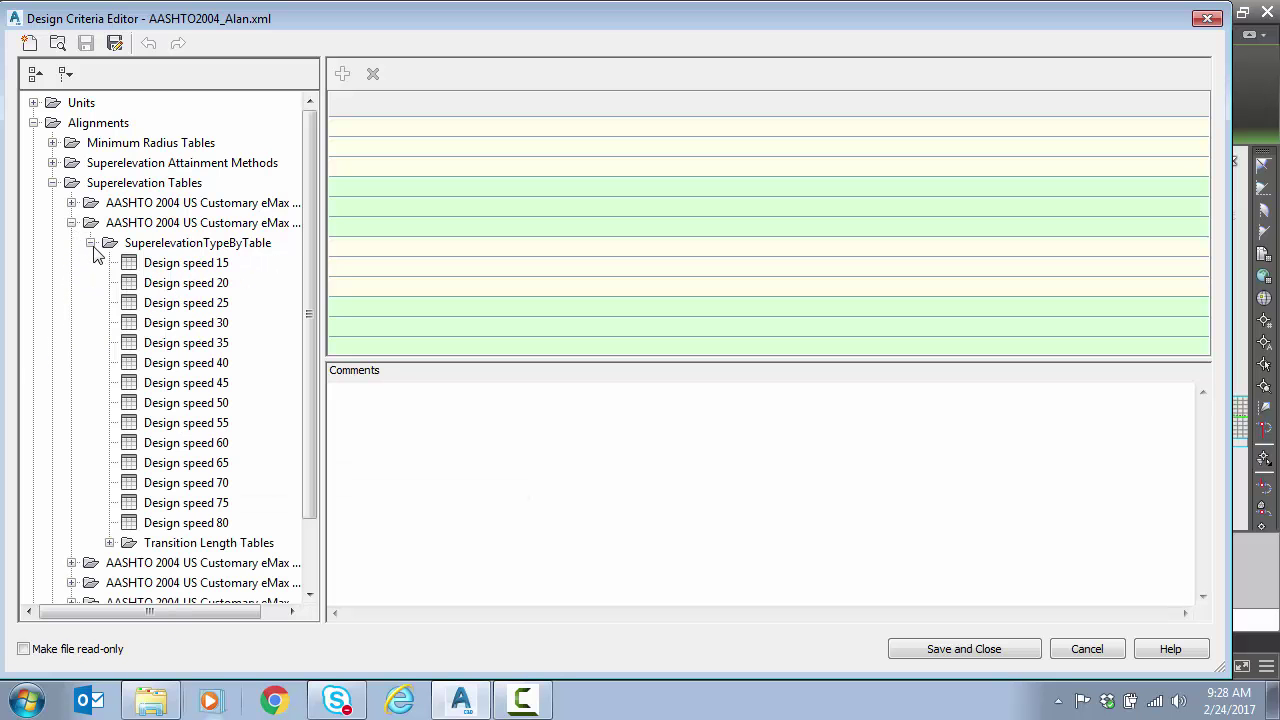
click(110, 543)
scroll(137, 480, down, 2)
click(129, 444)
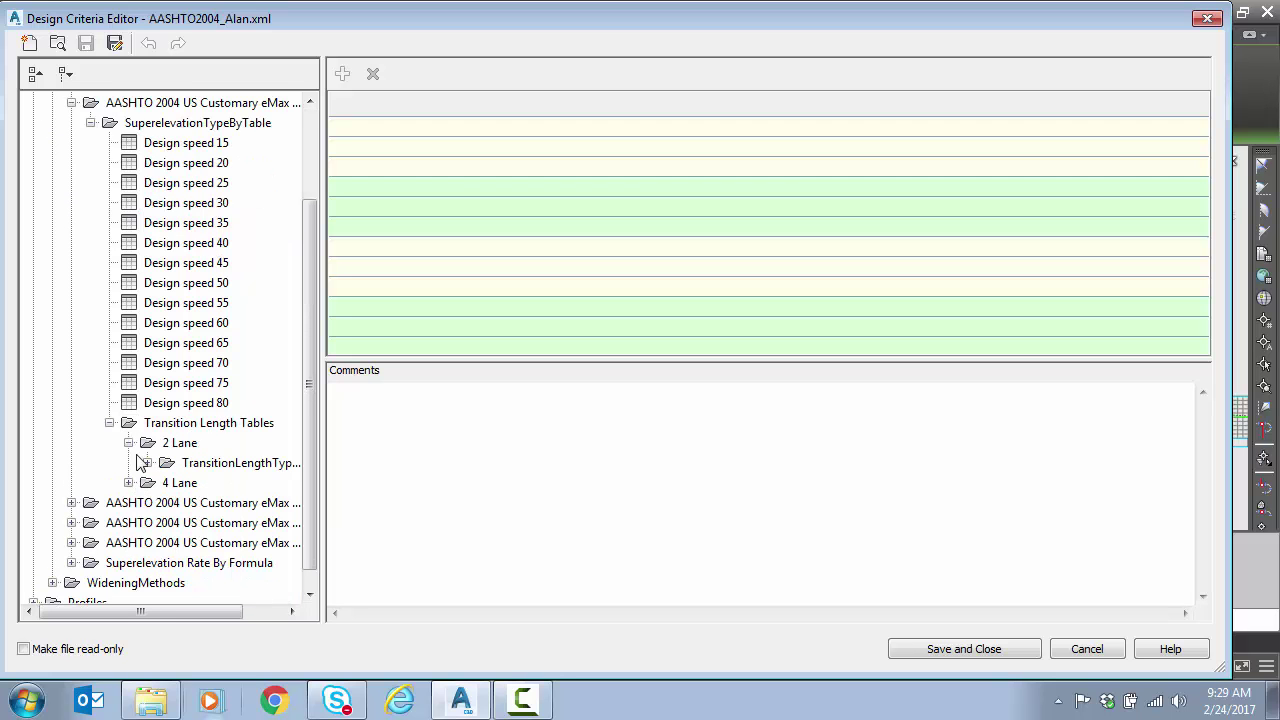
click(147, 464)
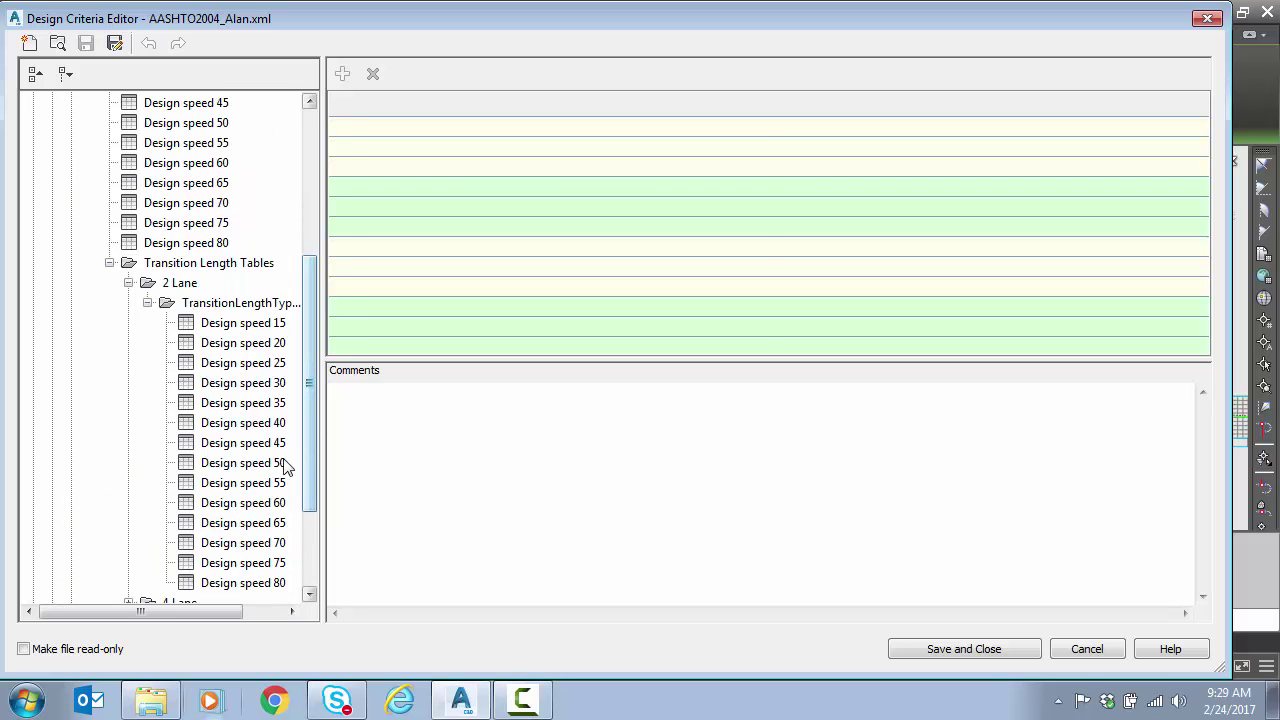
click(250, 467)
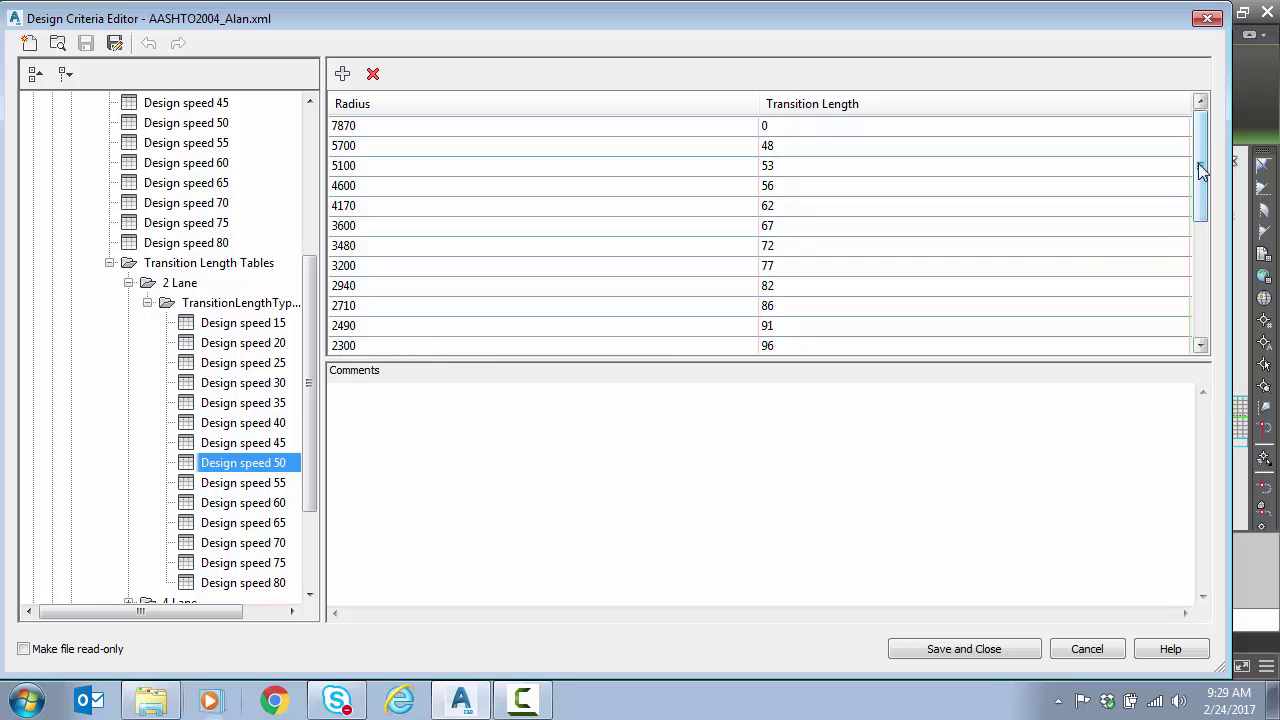
click(1201, 175)
drag(1199, 166, 1203, 305)
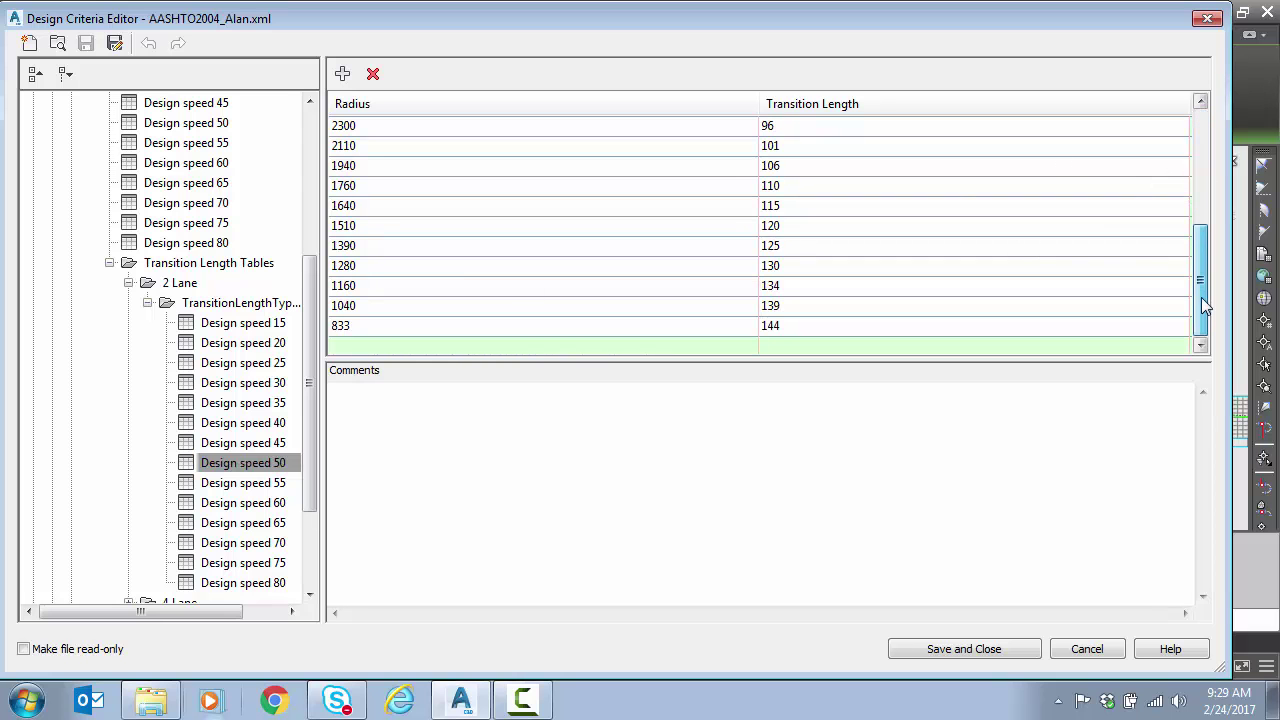
click(807, 287)
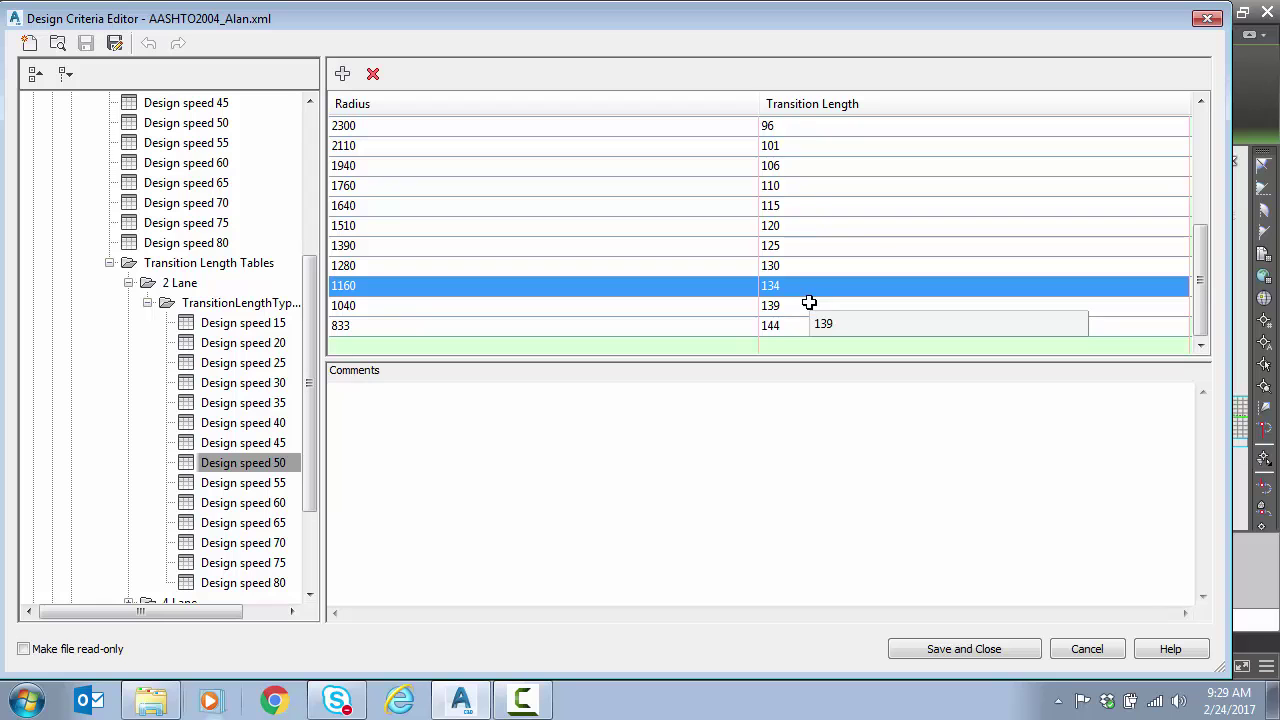
click(777, 287)
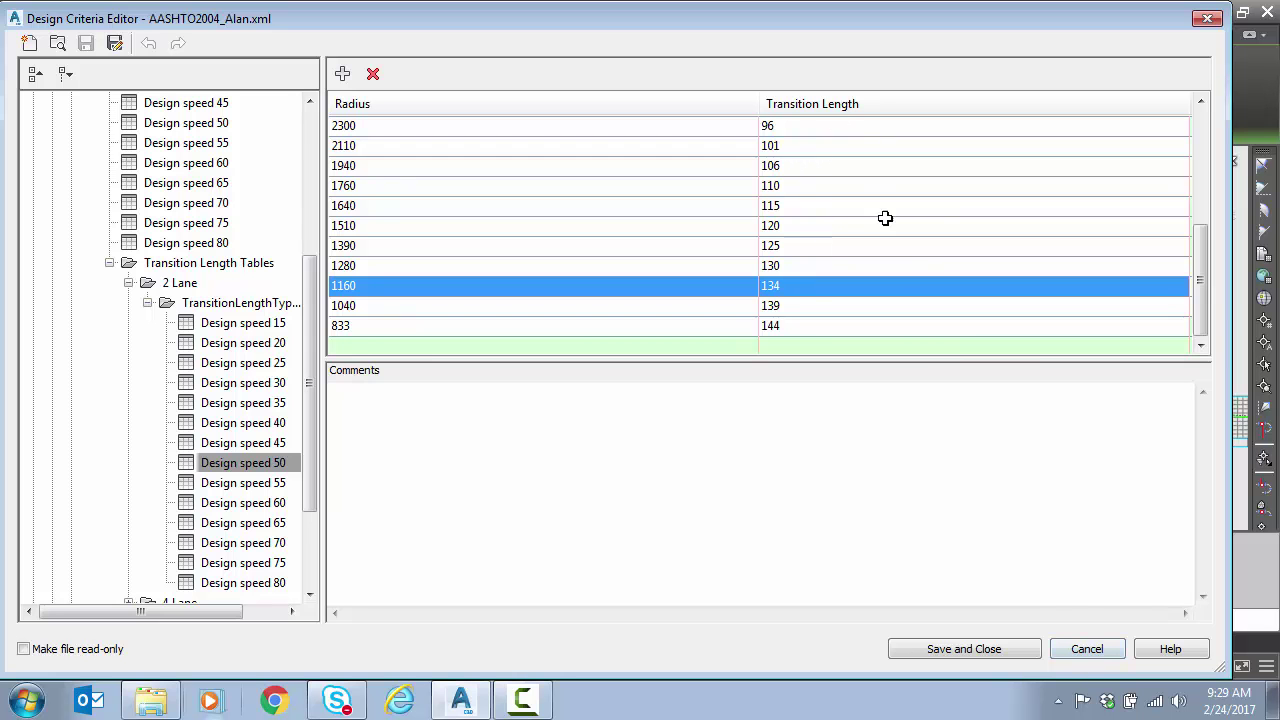
click(1098, 656)
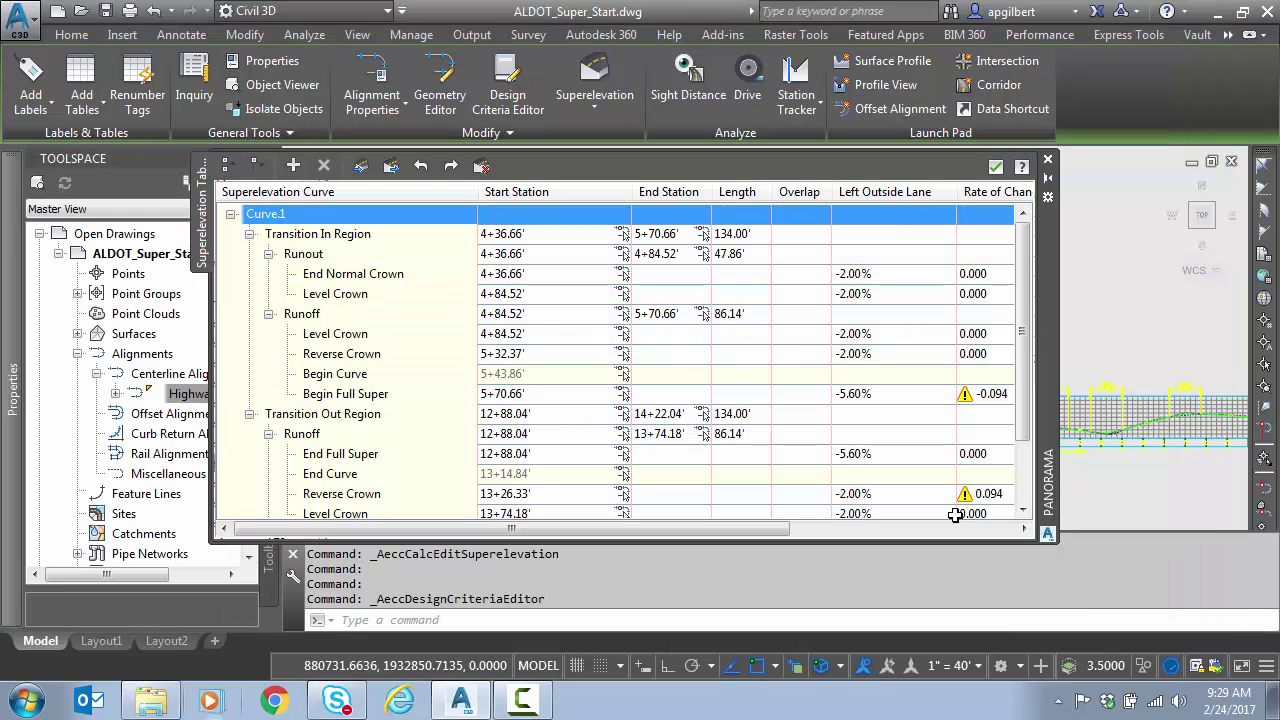
click(749, 235)
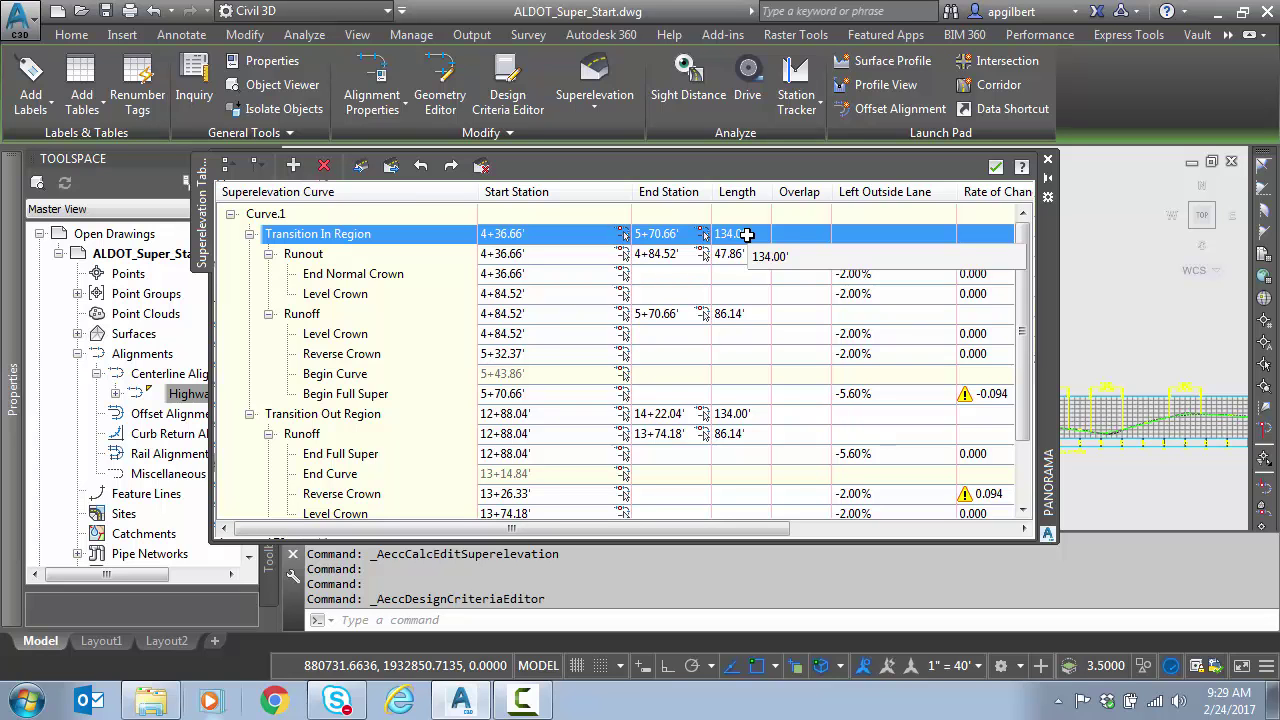
double_click(740, 314)
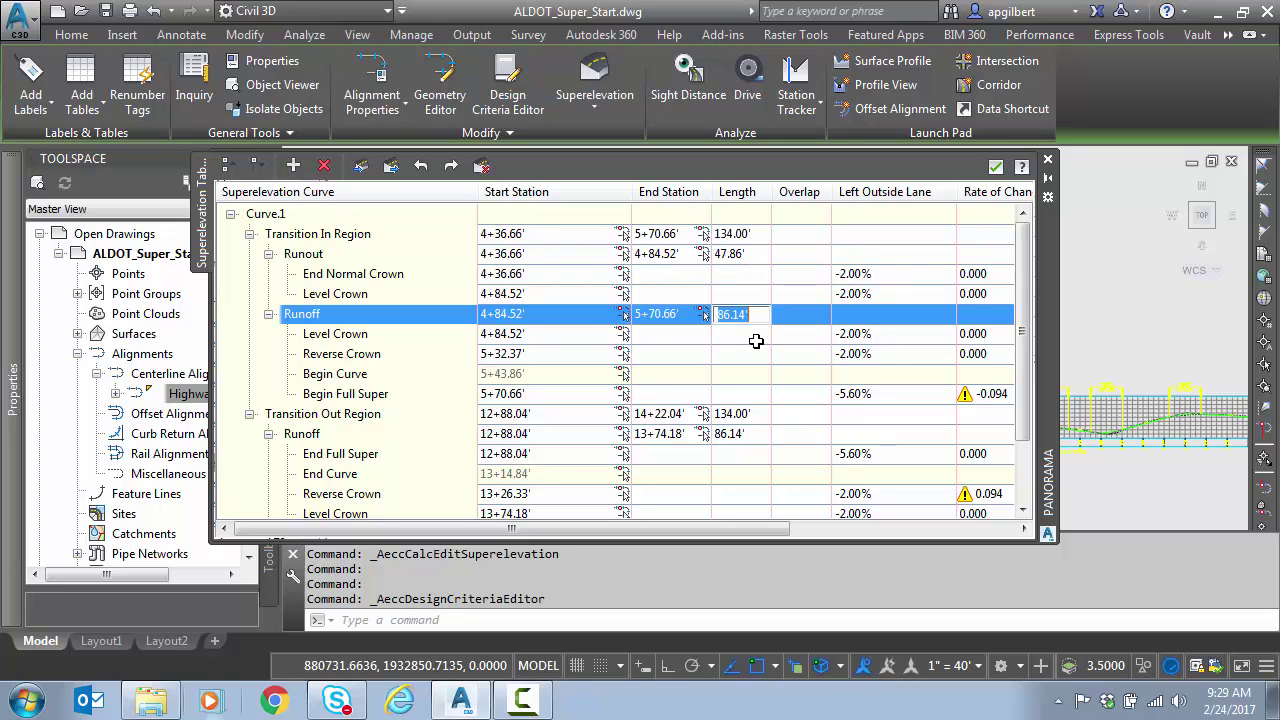
click(756, 341)
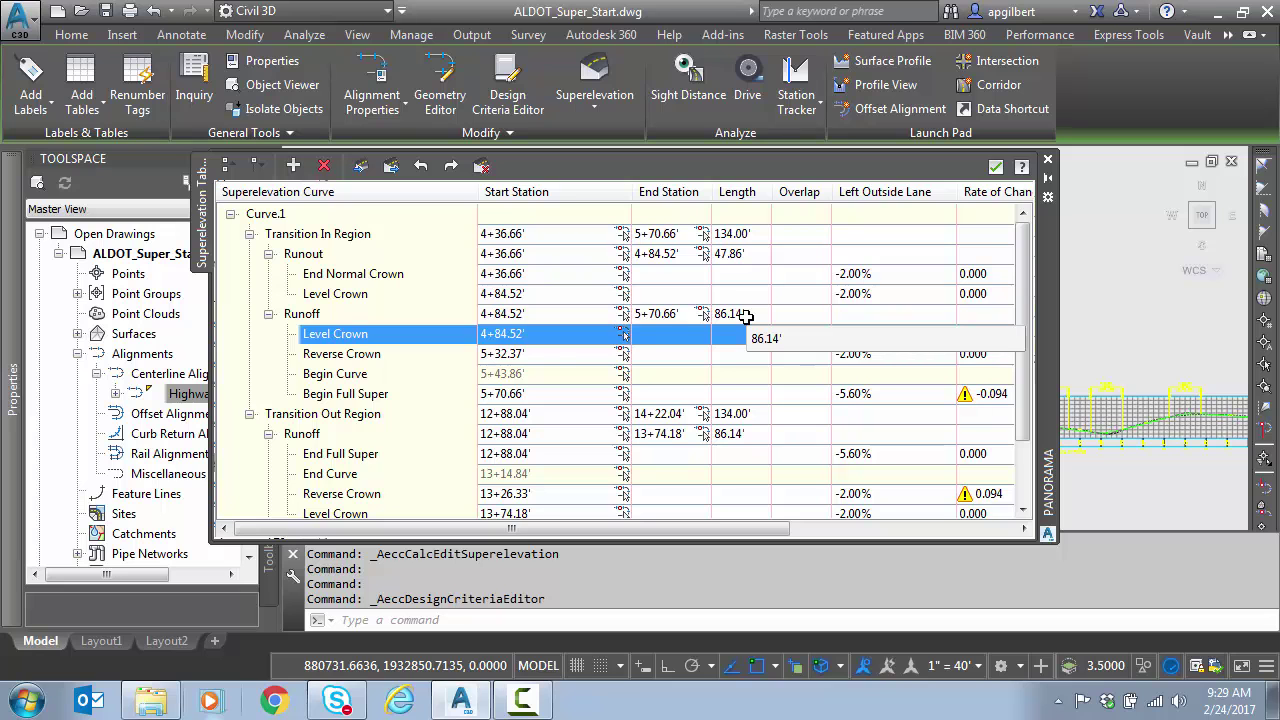
click(562, 377)
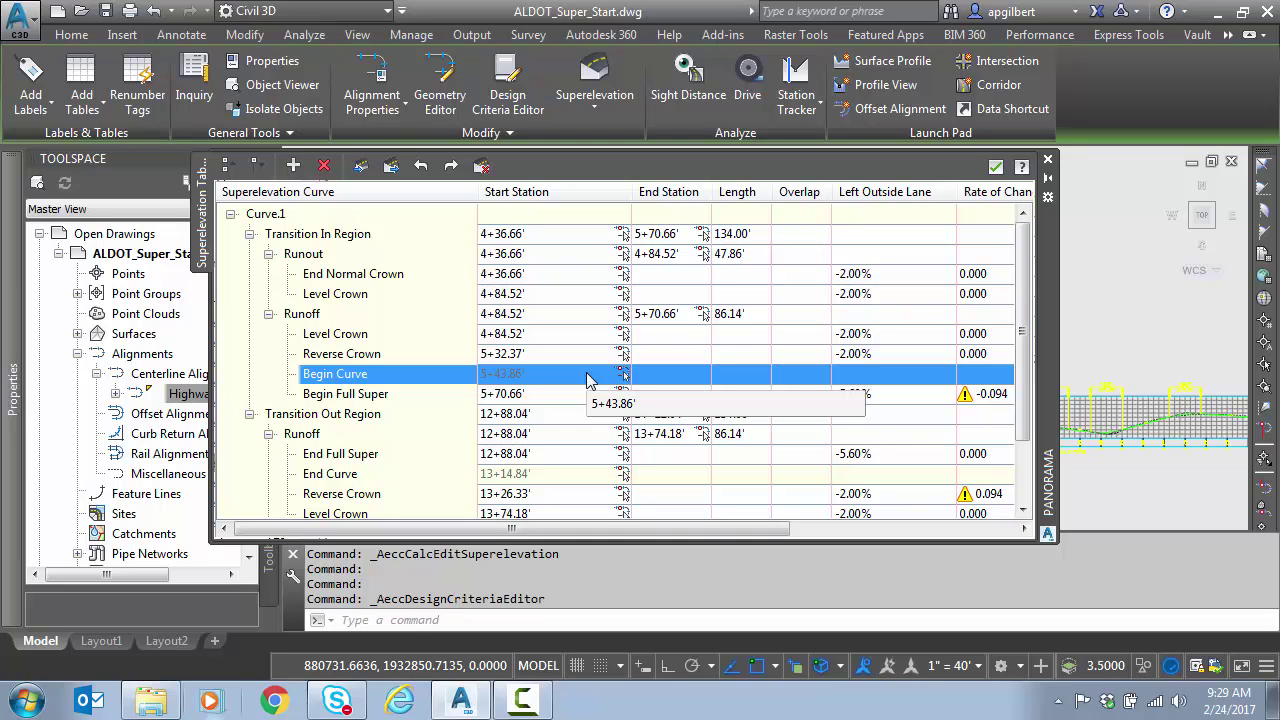
double_click(543, 277)
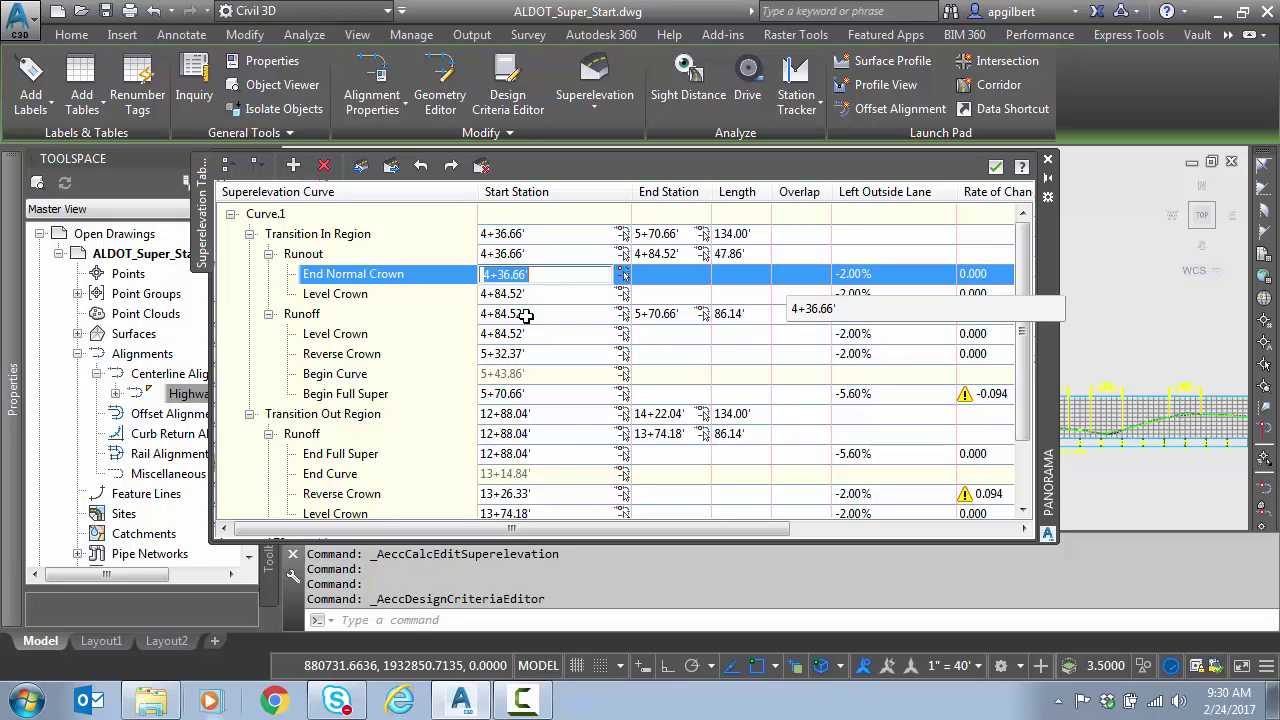
click(737, 234)
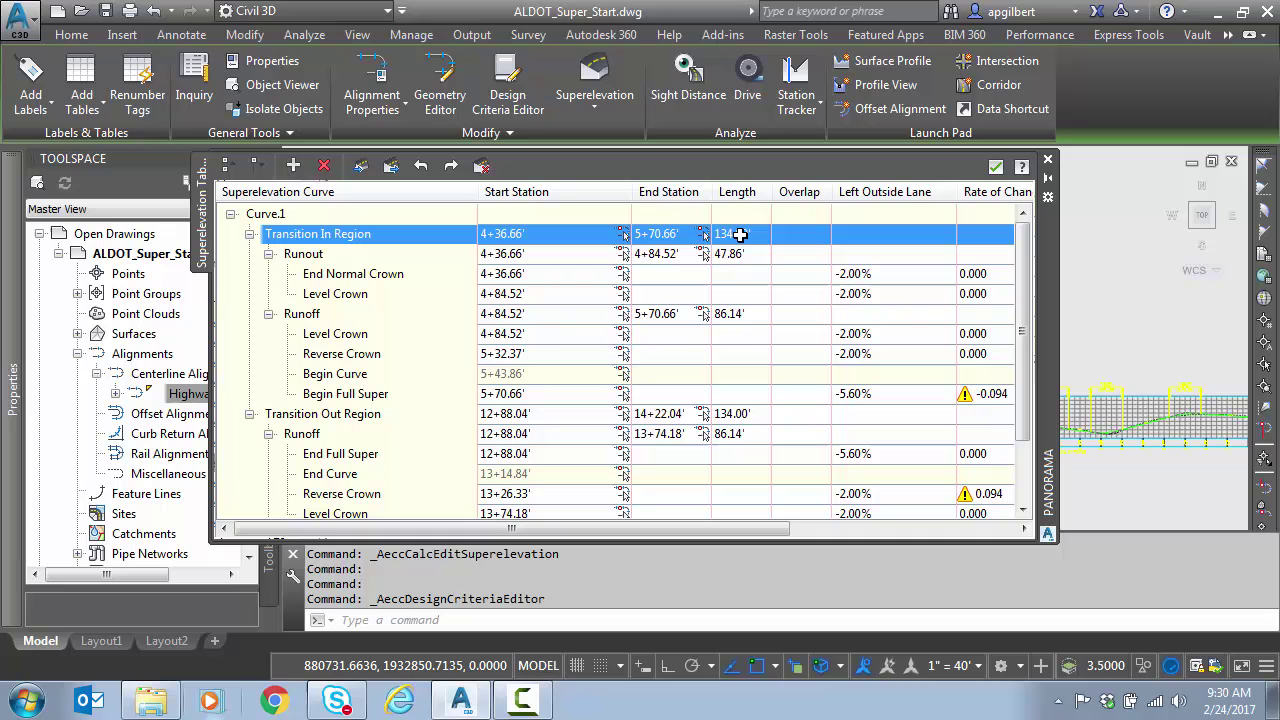